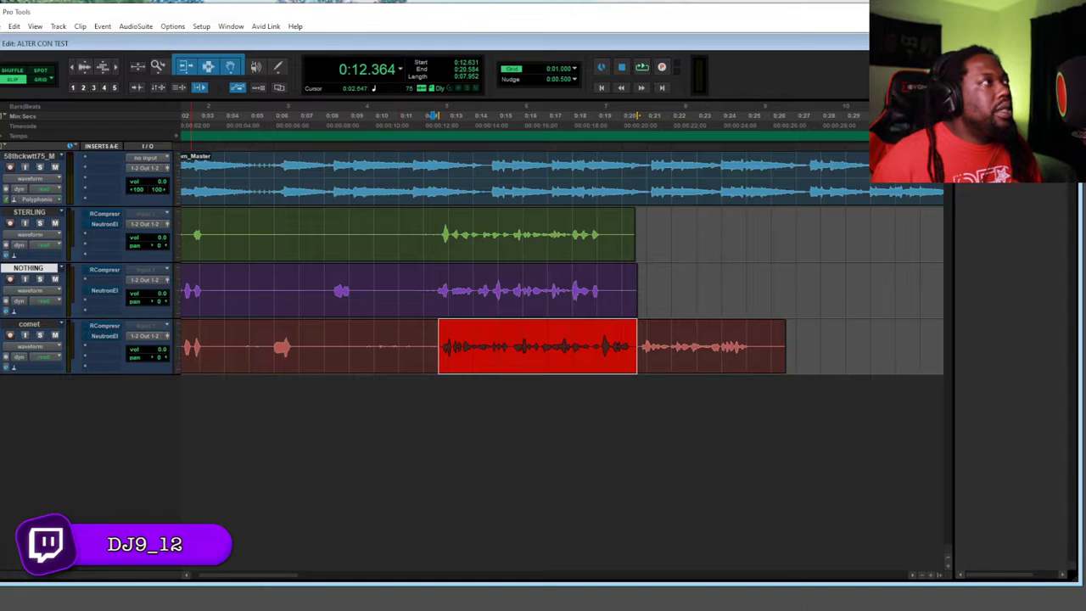
Mute the NOTHING track and play the session from about 0:02 to audition the vocal tracks
key("shift+m")
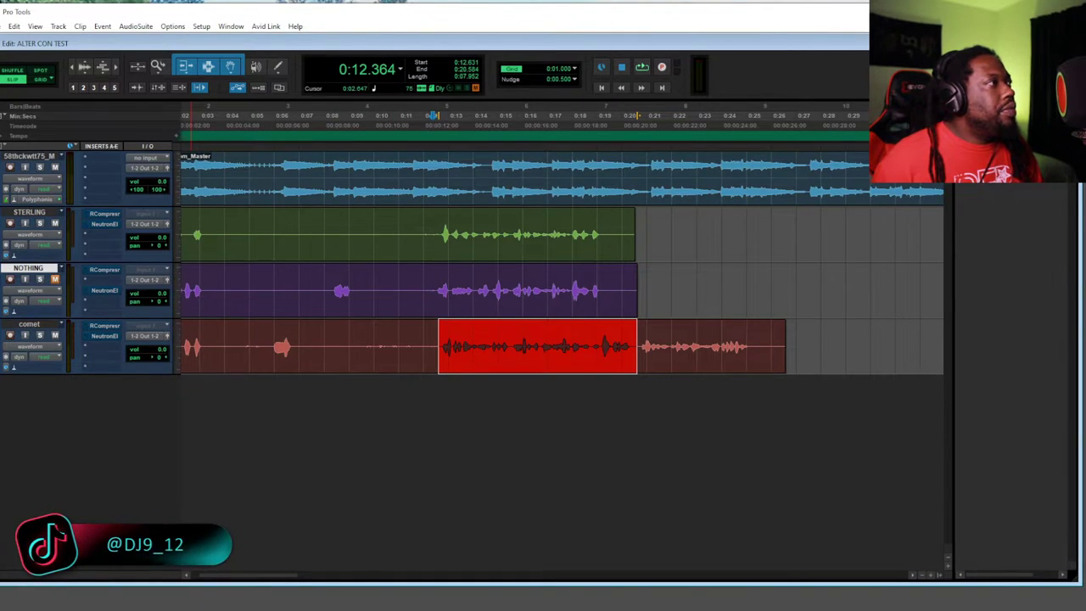
left_click(185, 115)
key("space")
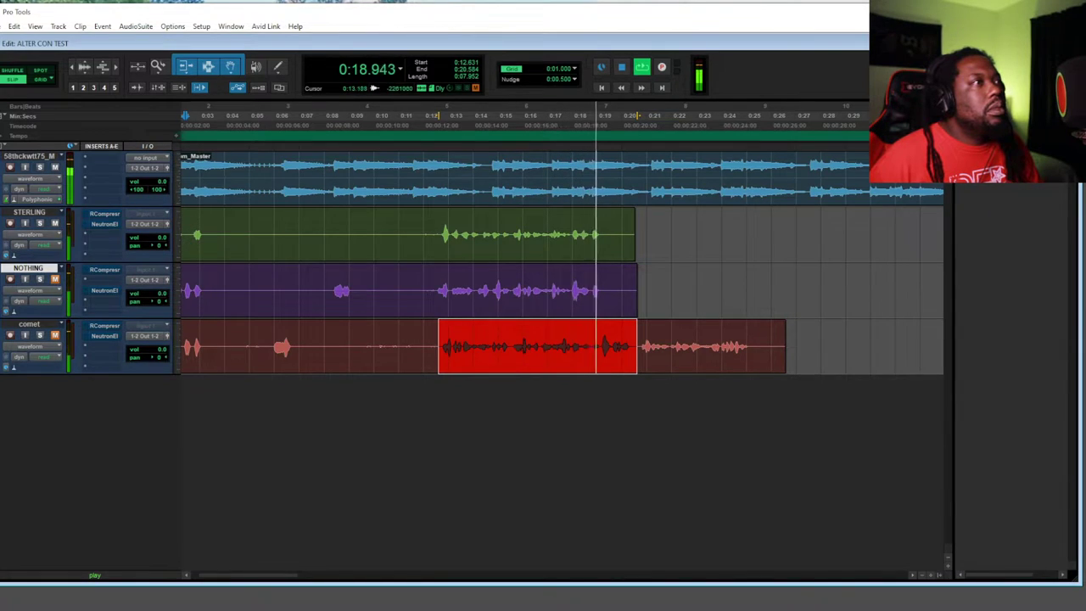
key("space")
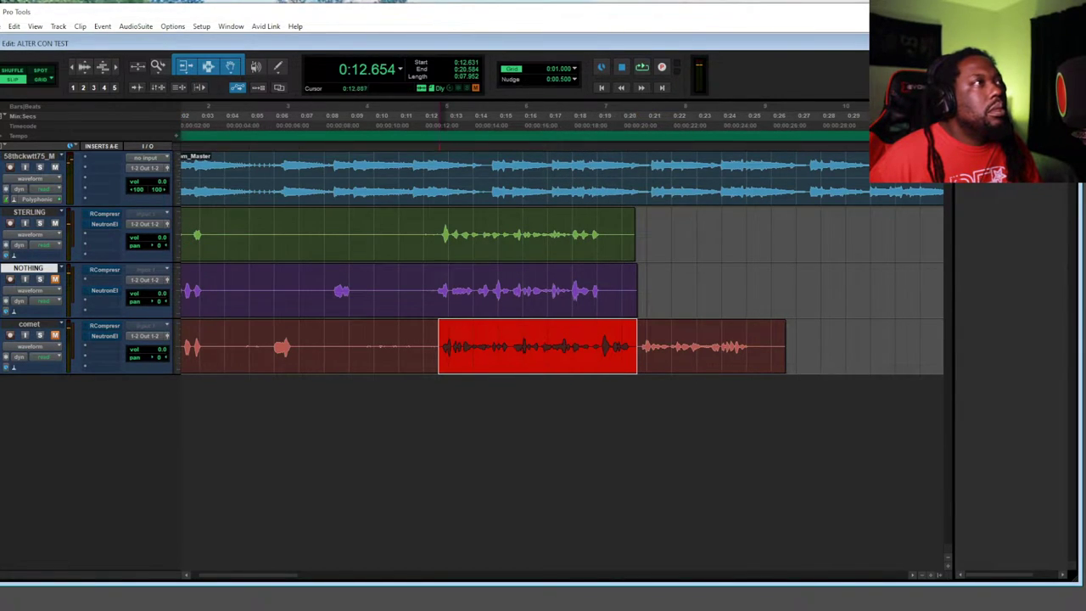
Select the NOTHING track's phrase from about 0:11.9 to 0:20.5 and play it back
left_click(199, 87)
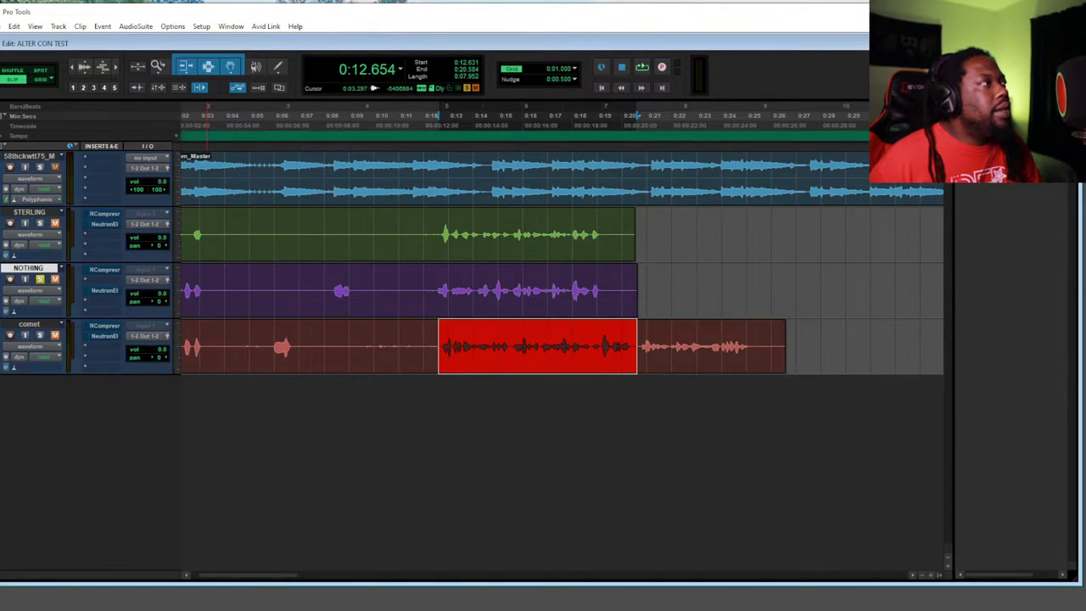
left_click_drag(420, 291, 636, 291)
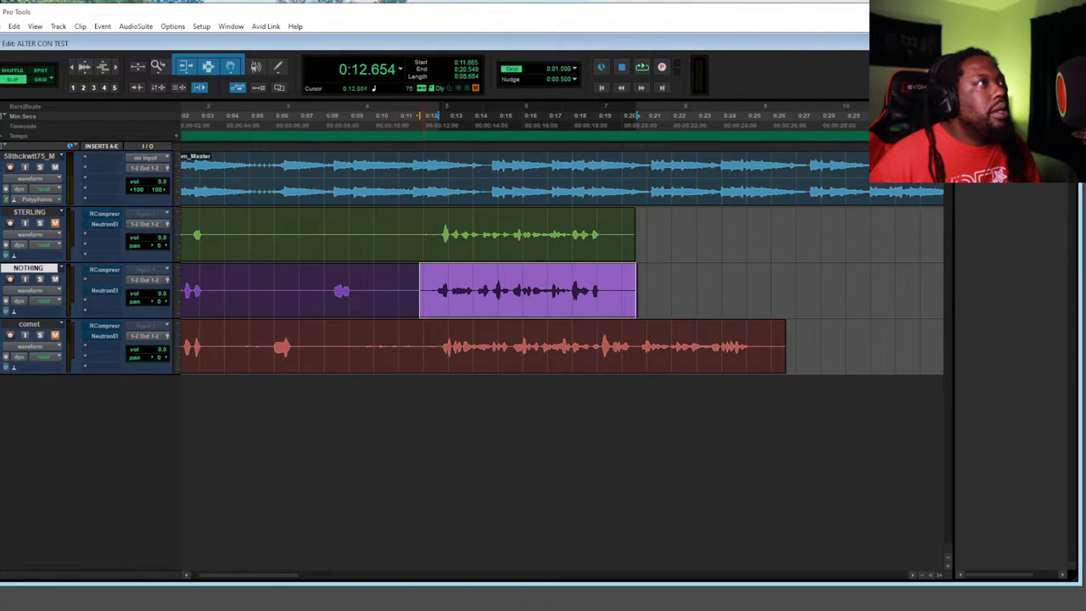
key("space")
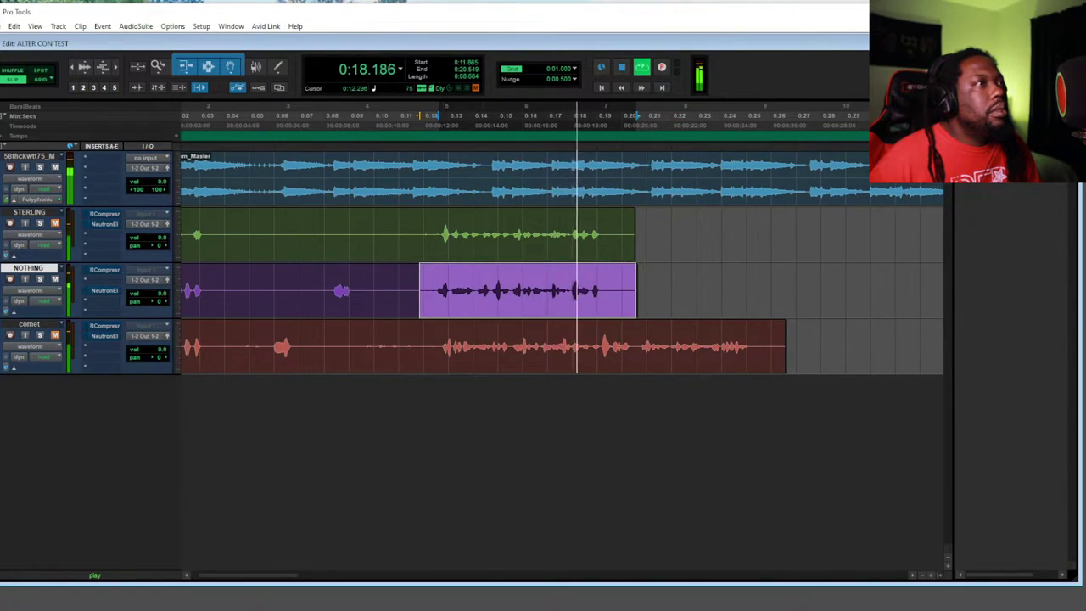
key("space")
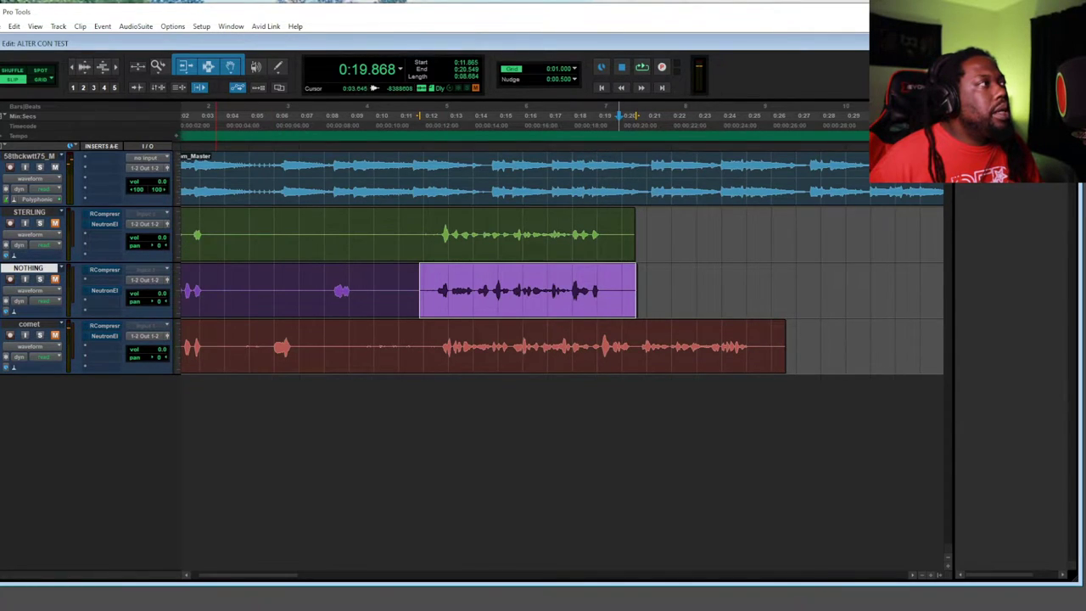
Select the comet track's passage from about 0:12.2 to 0:24.1 and play it back
left_click_drag(428, 346, 723, 346)
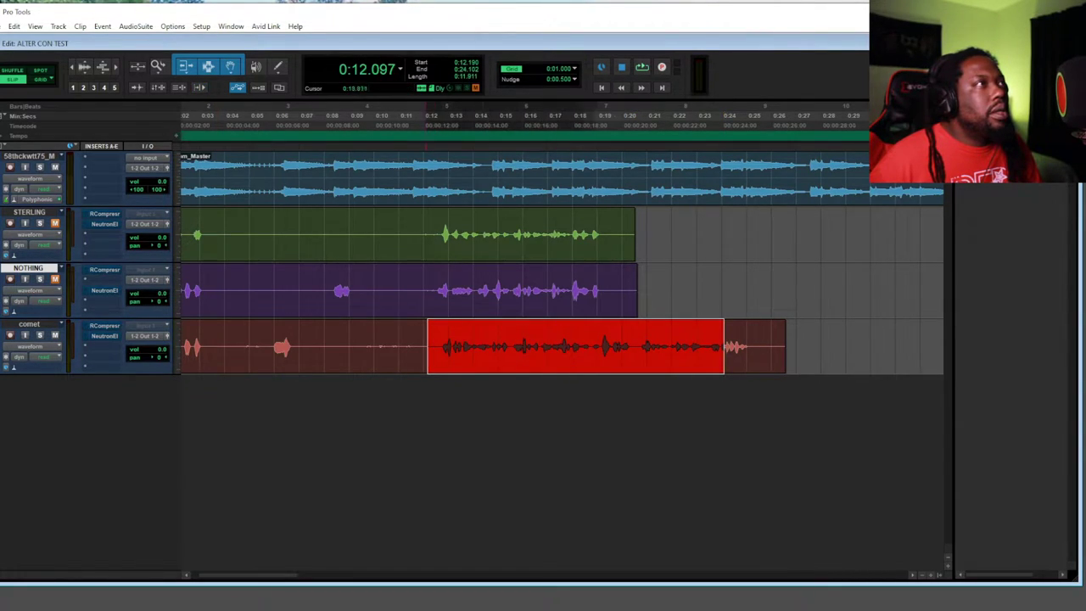
key("space")
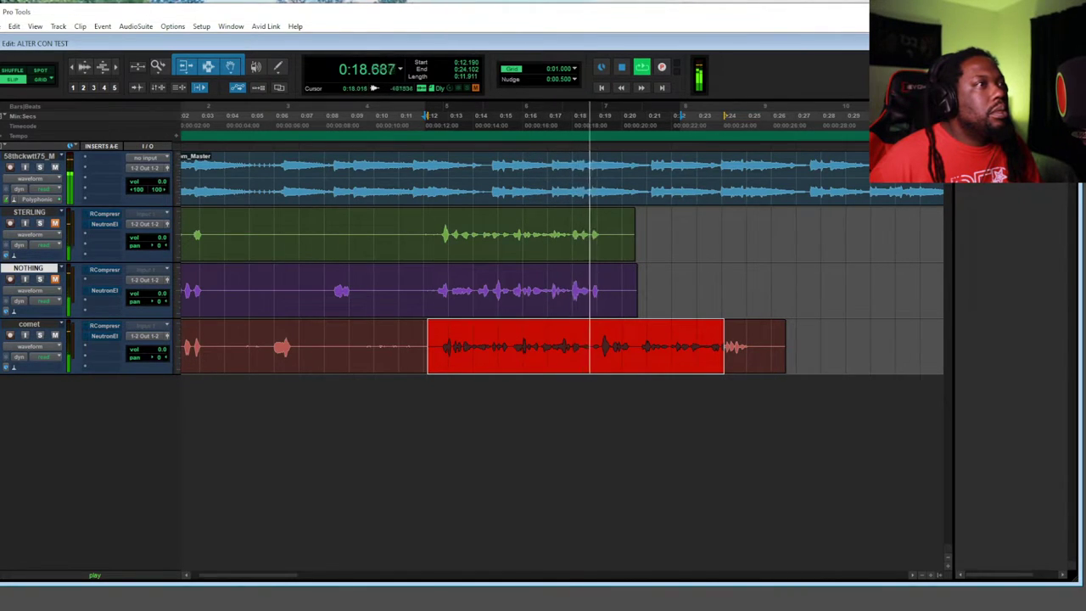
key("space")
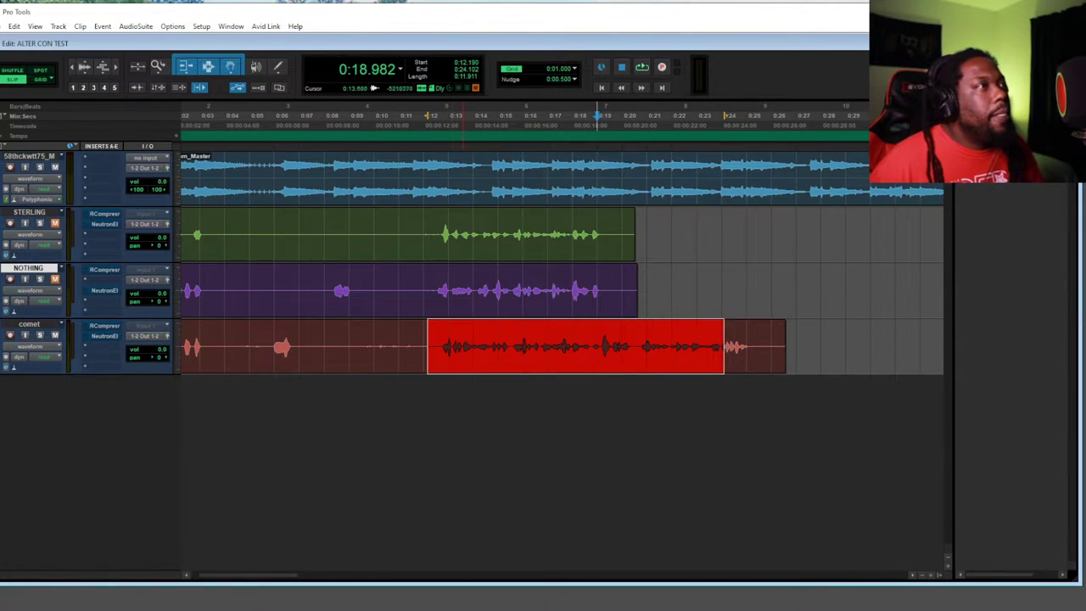
Select the STERLING and NOTHING clips together, and after that the whole comet clip, for a waveform comparison
left_click(366, 246)
left_click(407, 302, "shift")
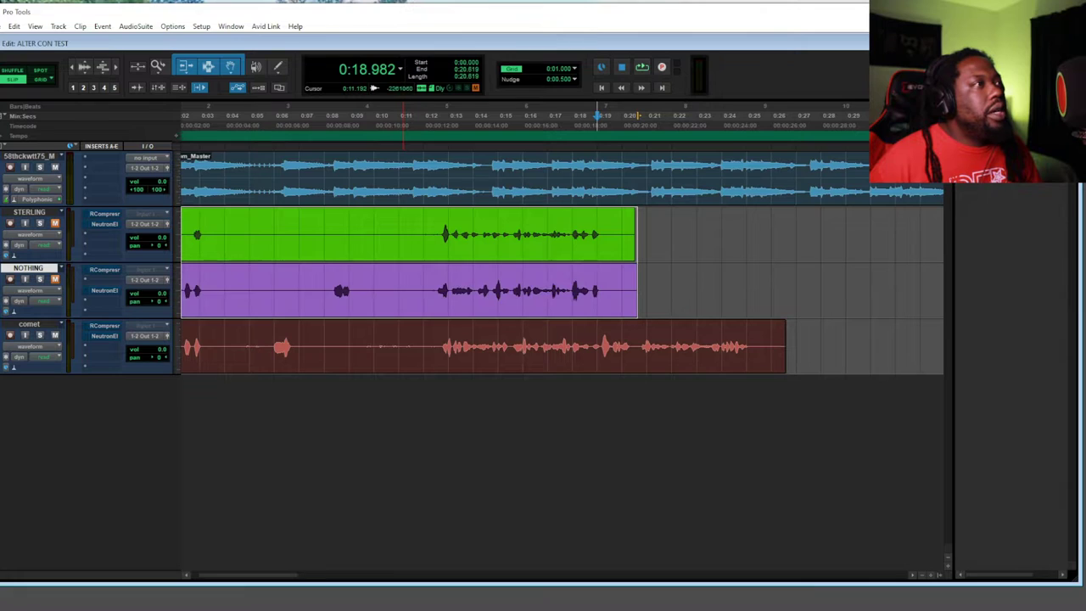
left_click(461, 356)
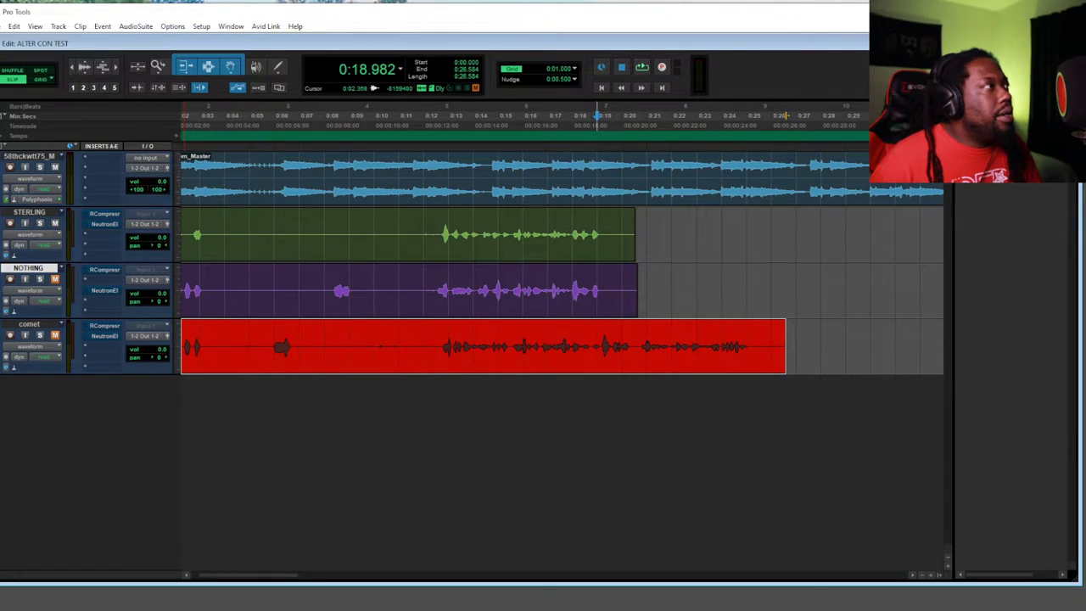
Select the STERLING track's phrase from about 0:12.1 to 0:20.1 and play it back
left_click_drag(425, 234, 626, 234)
key("space")
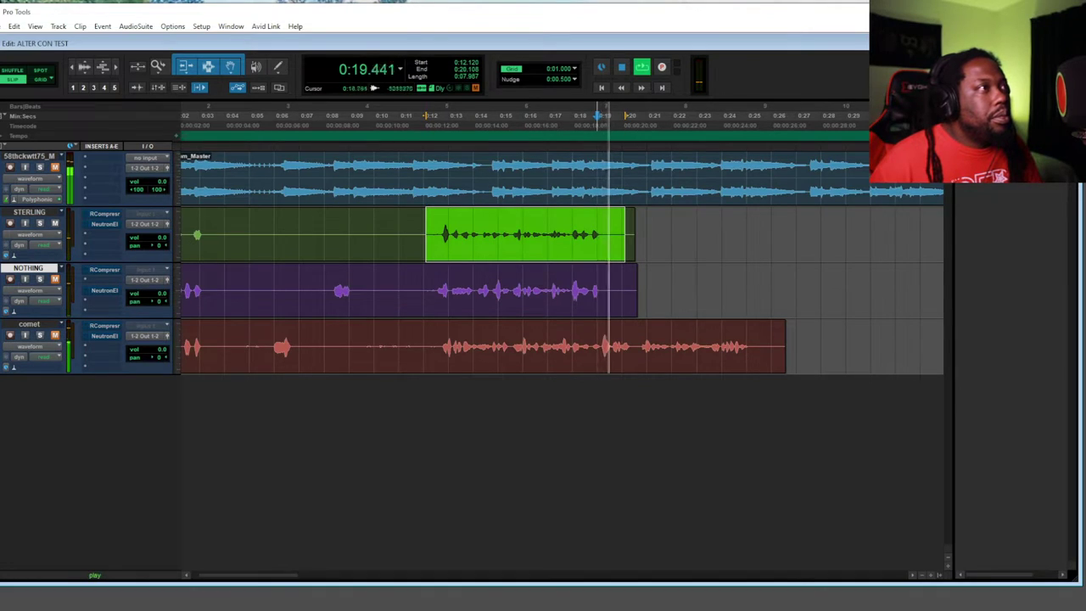
key("space")
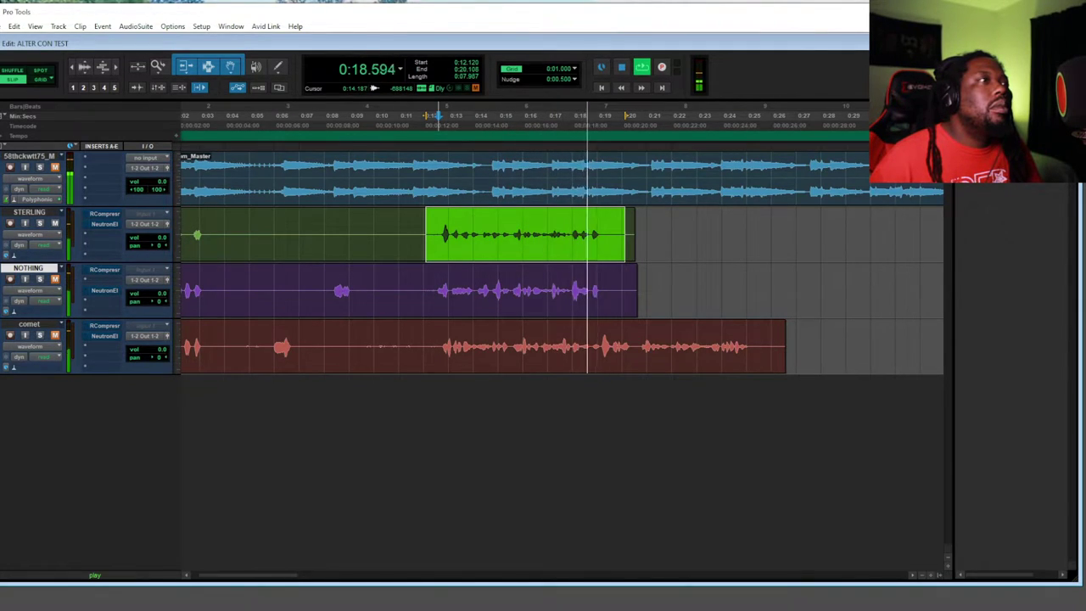
key("space")
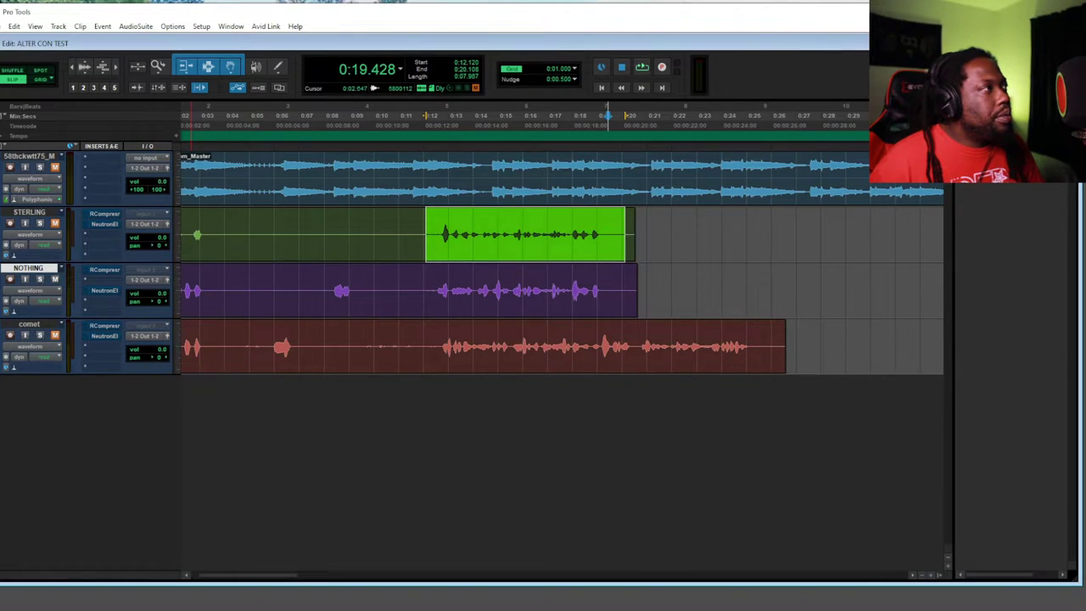
Select the NOTHING track's phrase from about 0:12.1 to 0:19.8 and listen to it
left_click_drag(430, 291, 618, 291)
left_click_drag(429, 291, 426, 331)
key("space")
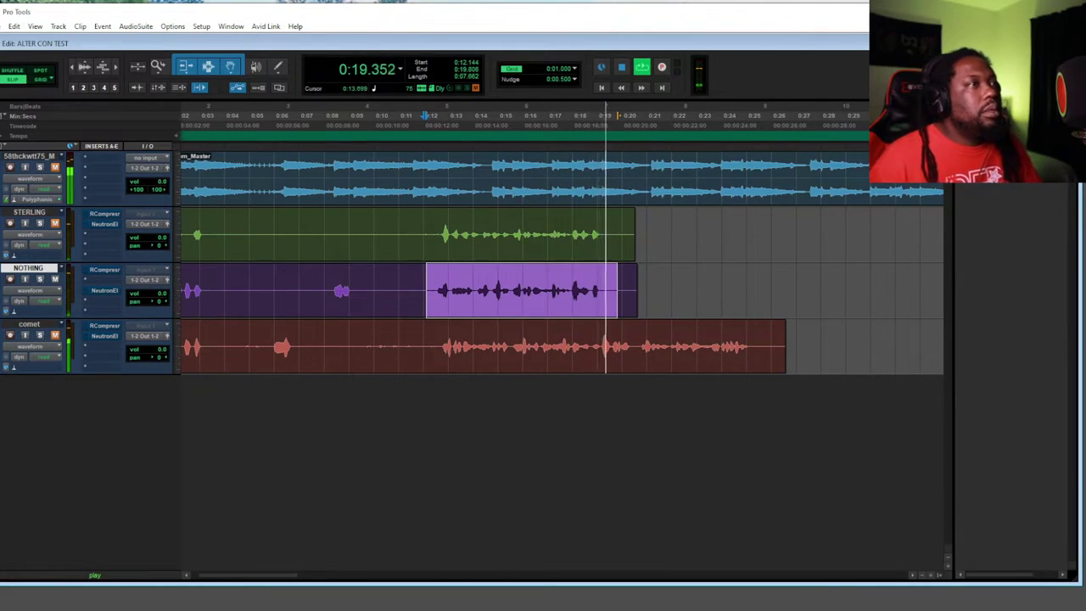
key("space")
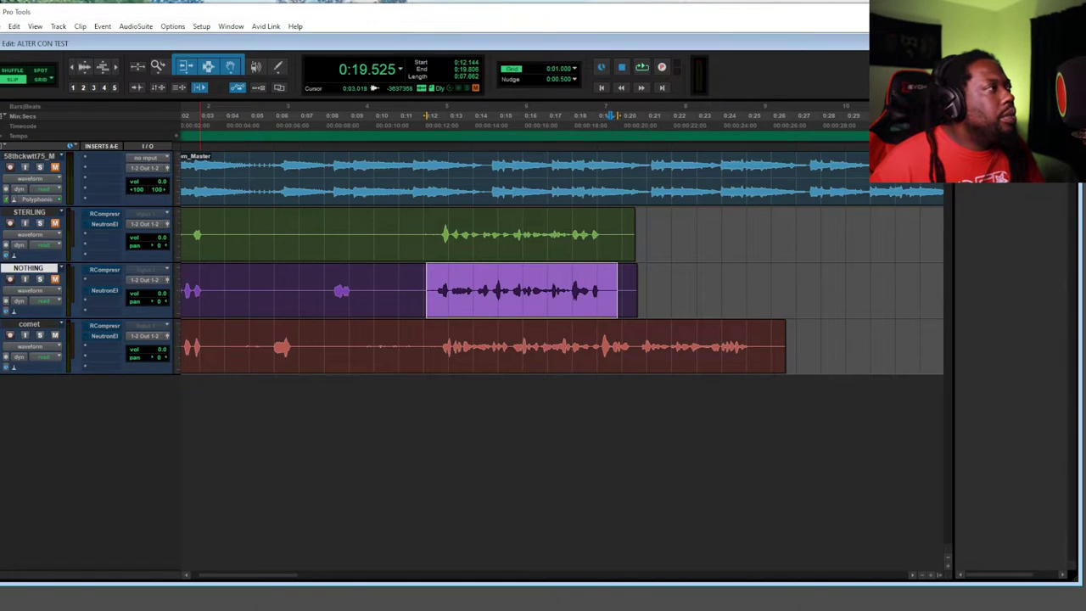
Select the comet track's phrase from about 0:12.3 to 0:20.6 and listen to it
left_click_drag(430, 347, 637, 346)
key("space")
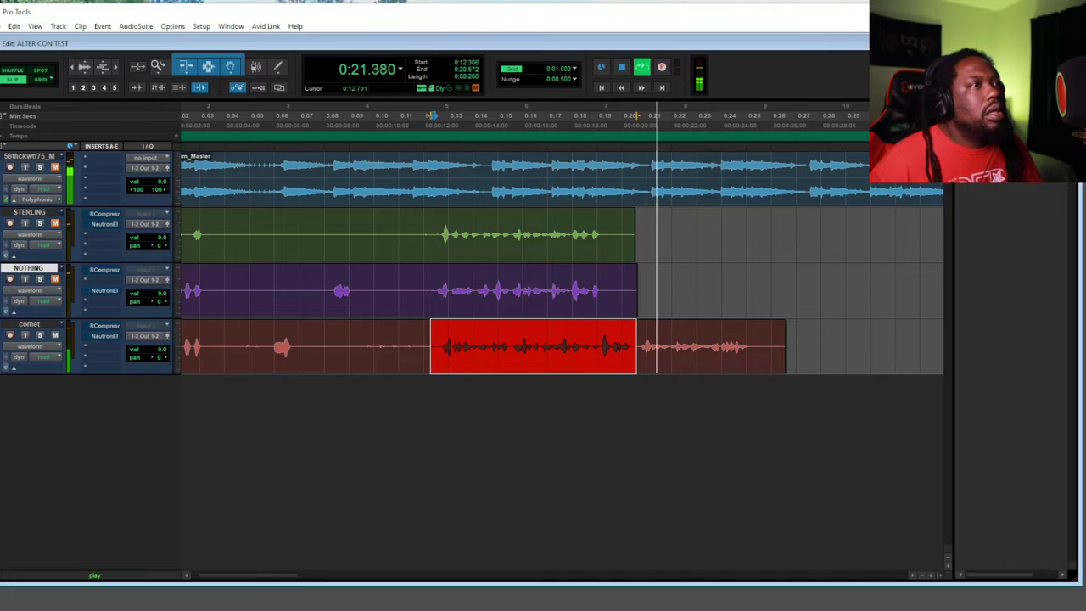
key("space")
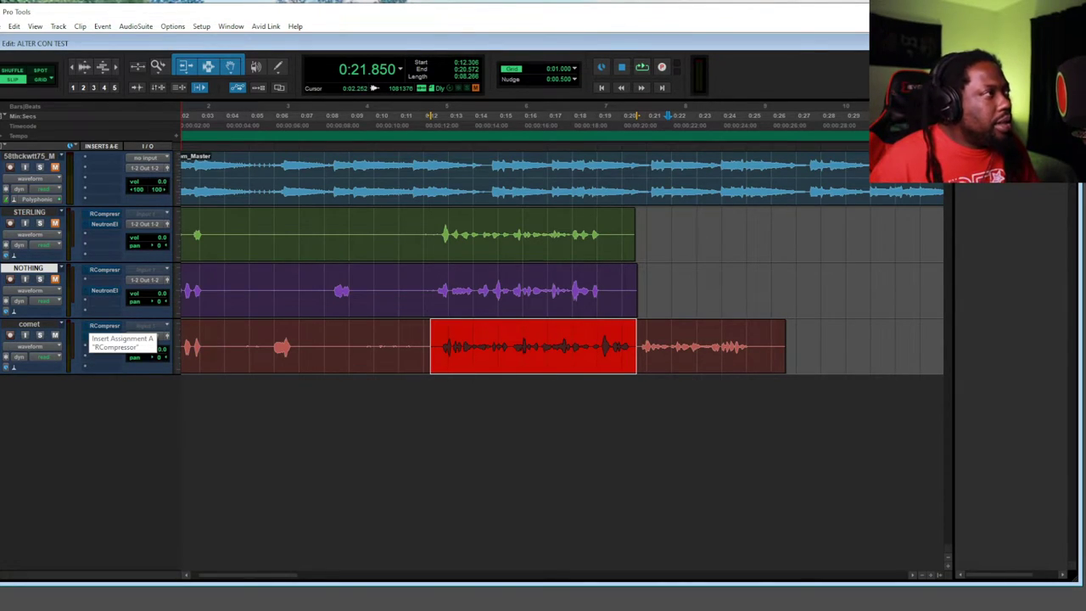
Take the comet track's RCompressor and Neutron Elements inserts out of bypass and close the plug-in window
left_click(102, 326)
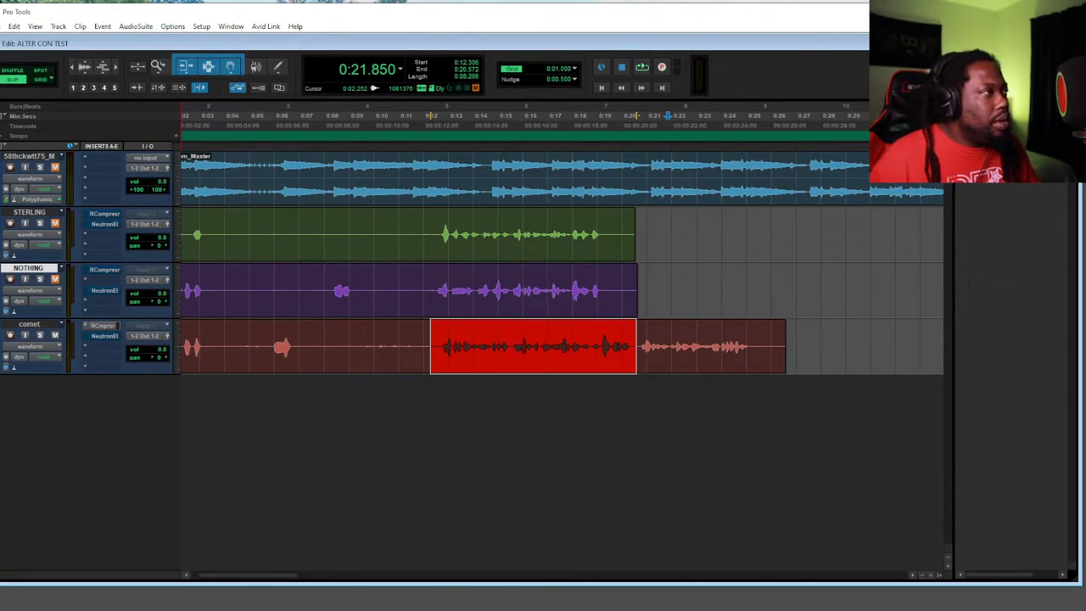
left_click(102, 326)
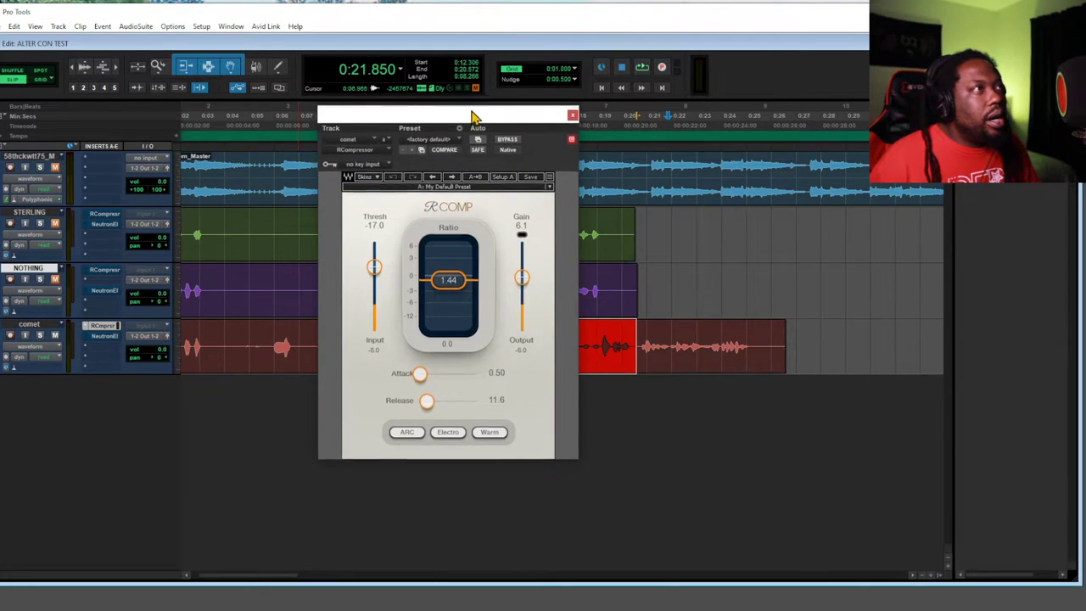
left_click_drag(473, 114, 427, 124)
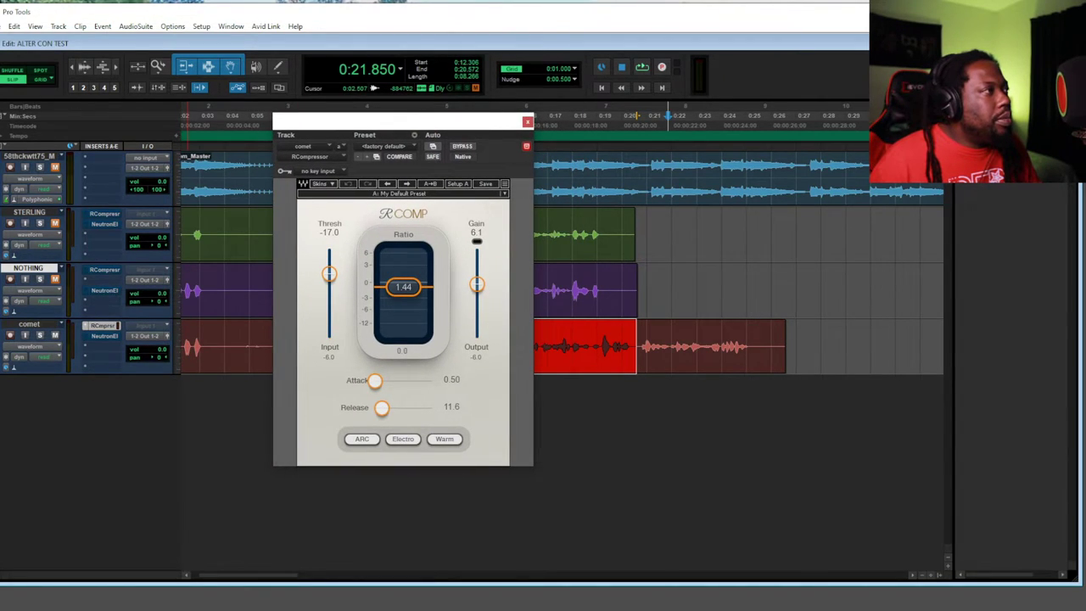
left_click(105, 336)
left_click(463, 146)
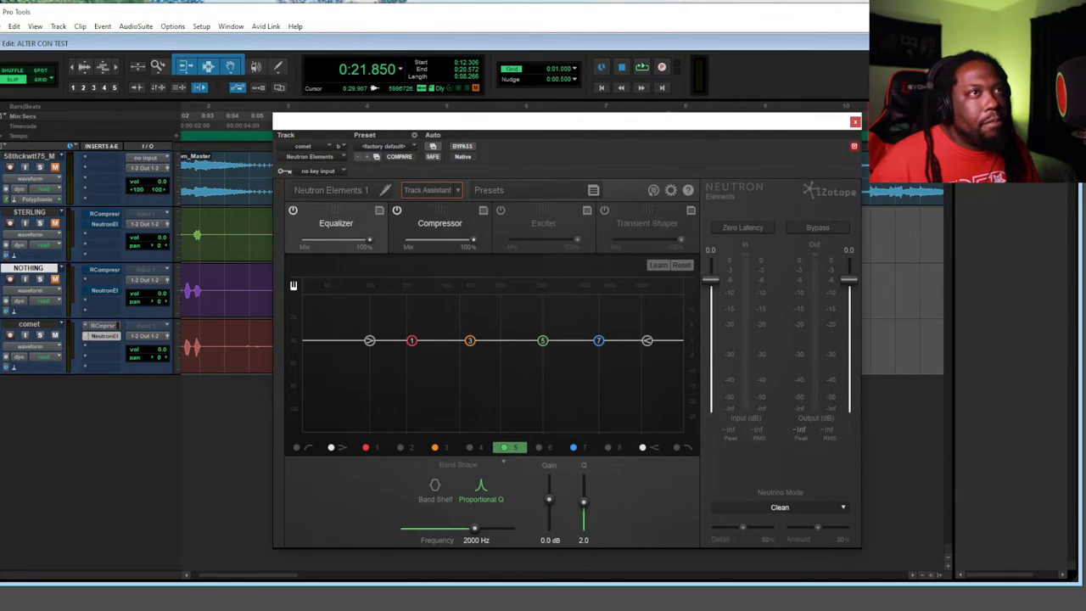
left_click(855, 122)
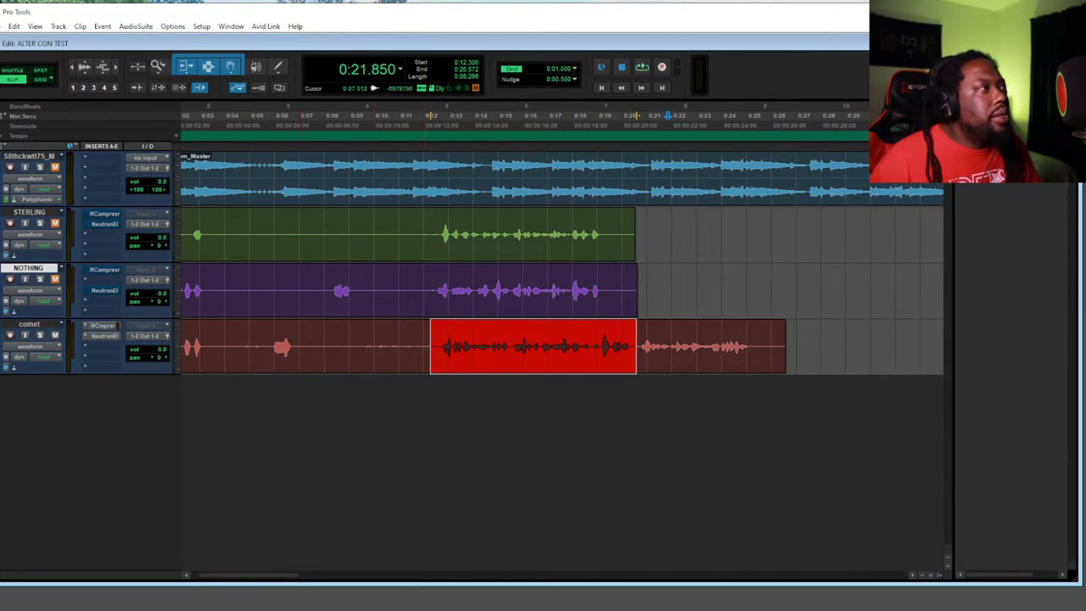
Play the comet phrase from about 0:12 to hear it with its compressor and Neutron Elements active
key("space")
key("space")
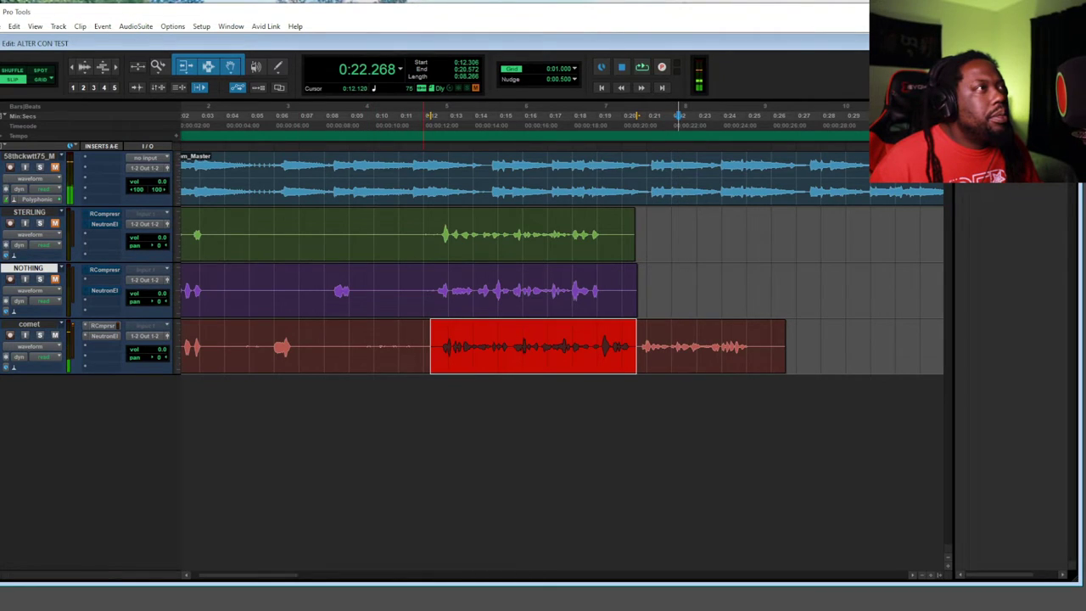
key("space")
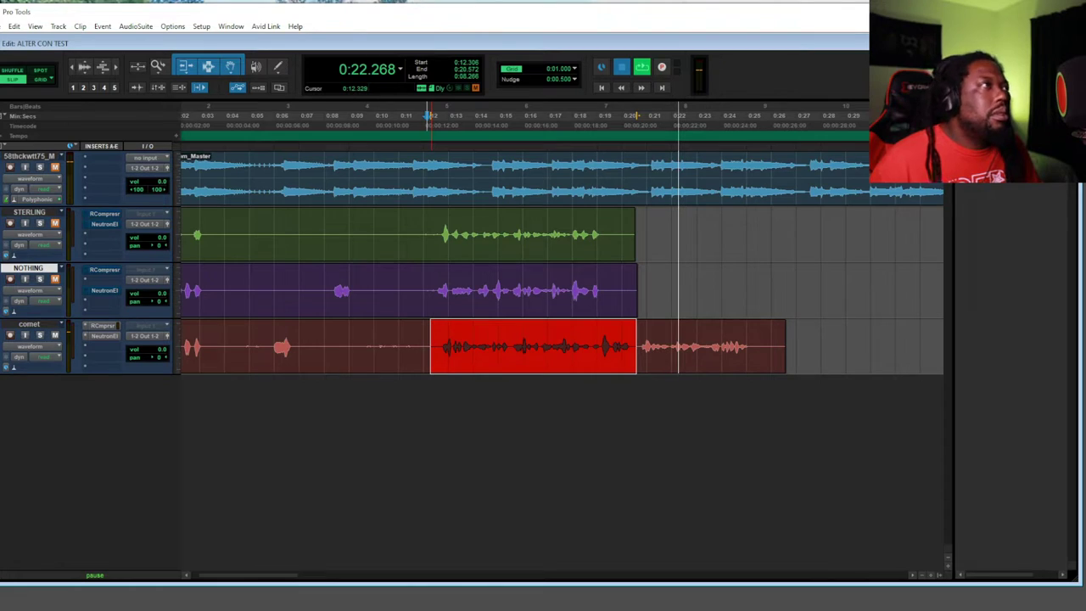
left_click(422, 115)
key("space")
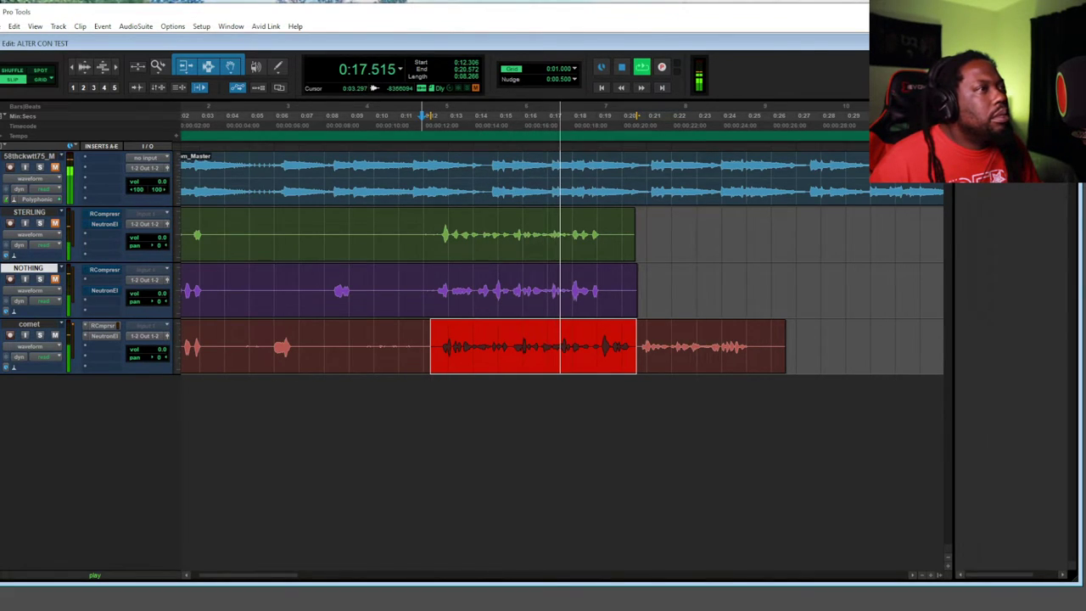
Open Neutron Elements on the comet track during playback, examine the equalizer spectrum, and place its window clear of the timeline
left_click(104, 336)
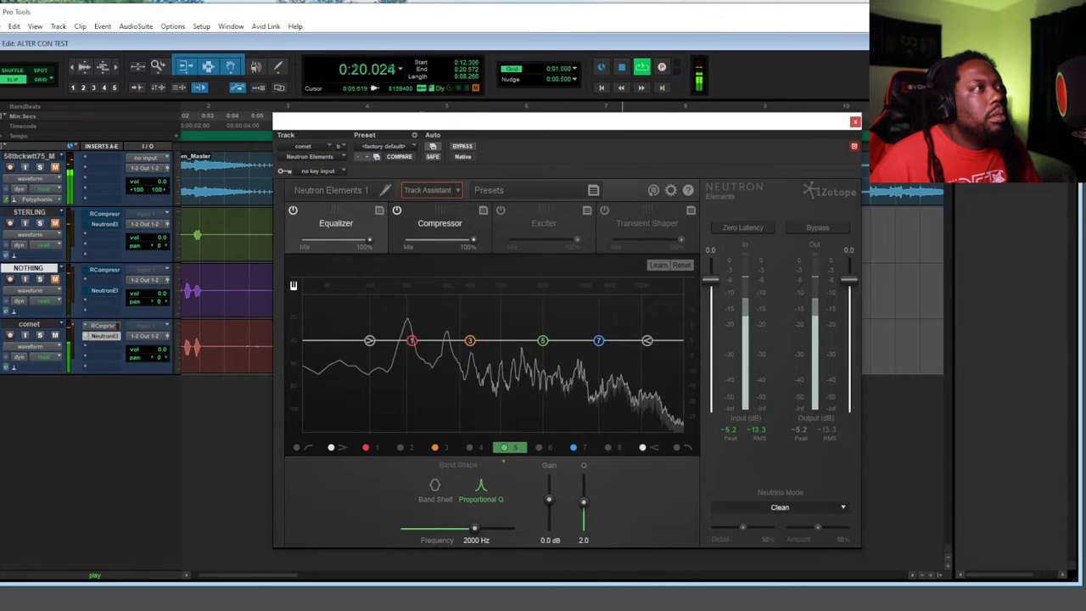
left_click_drag(730, 122, 735, 123)
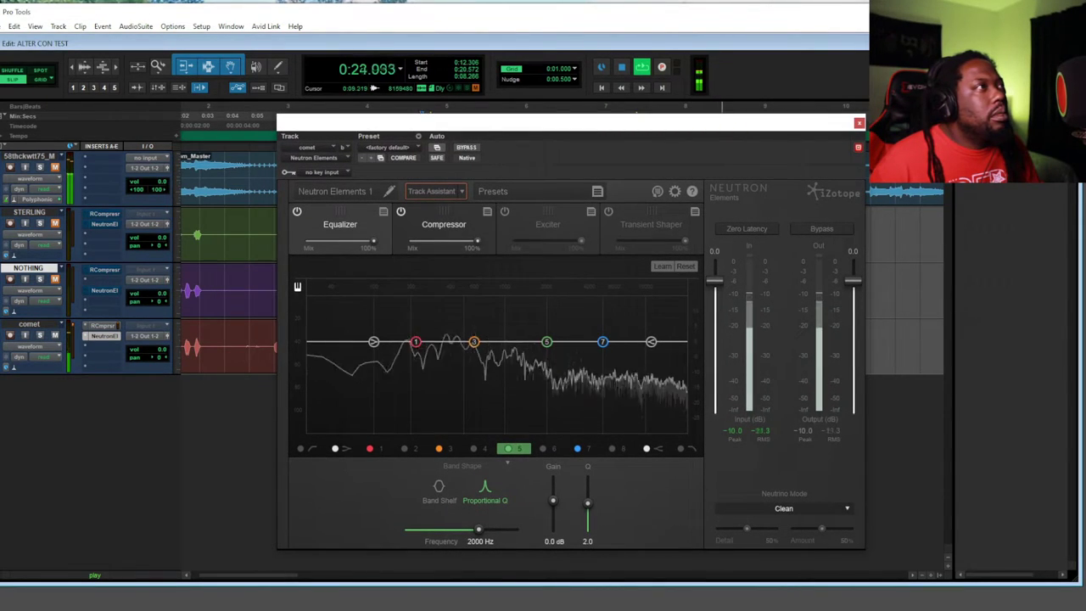
left_click_drag(412, 123, 399, 242)
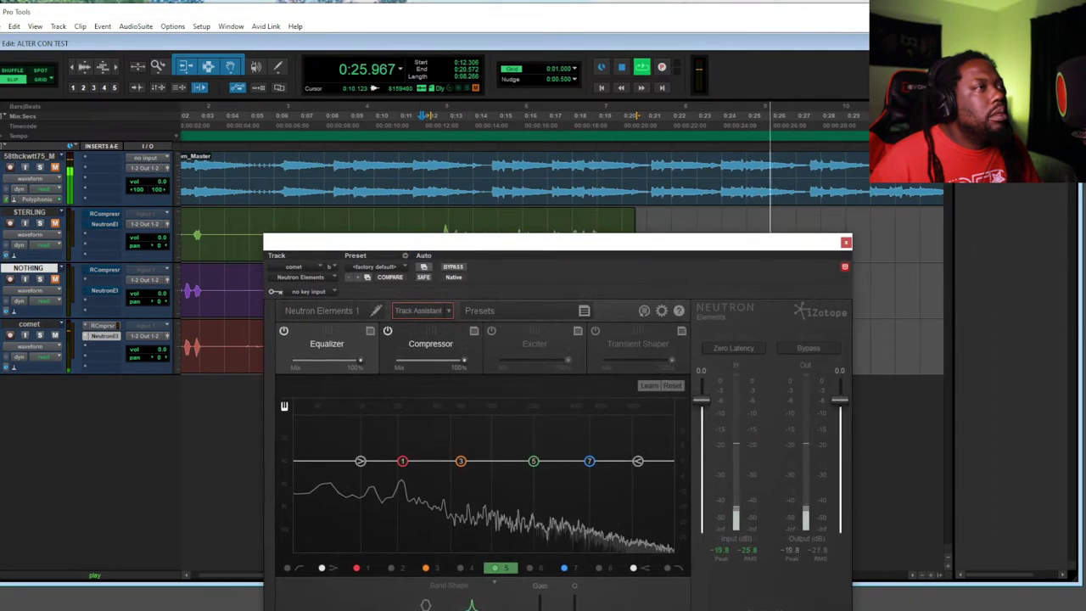
key("space")
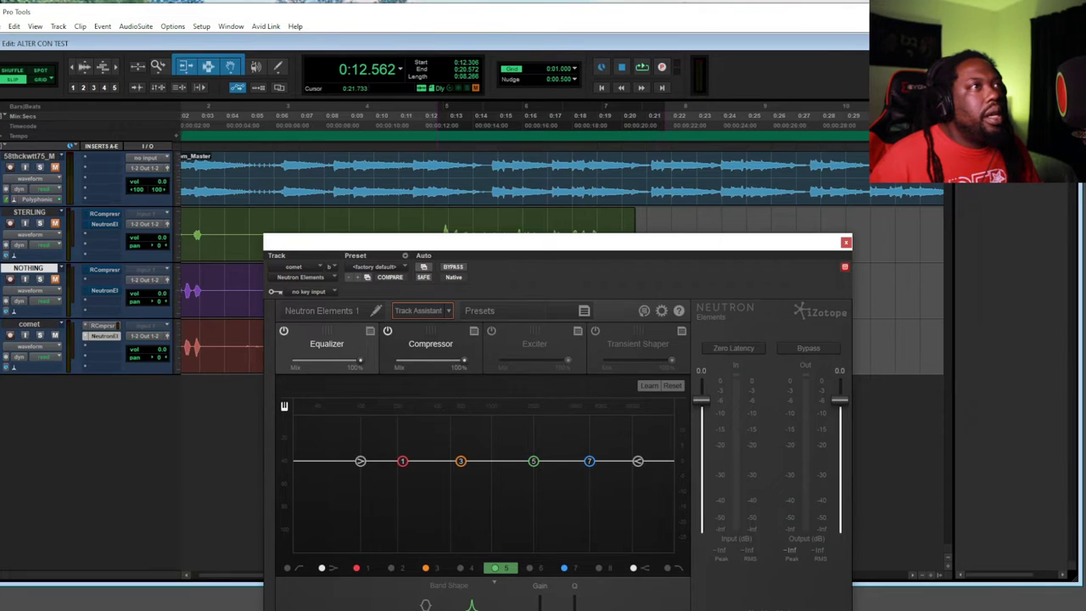
left_click_drag(661, 243, 677, 178)
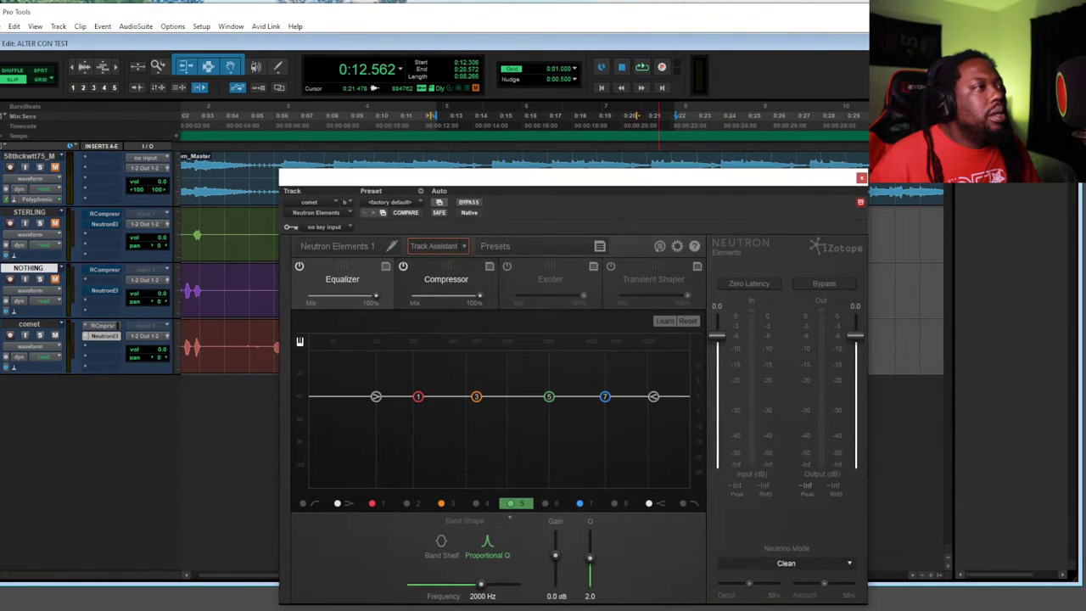
Set the transport's record mode to Normal
right_click(662, 67)
left_click(695, 116)
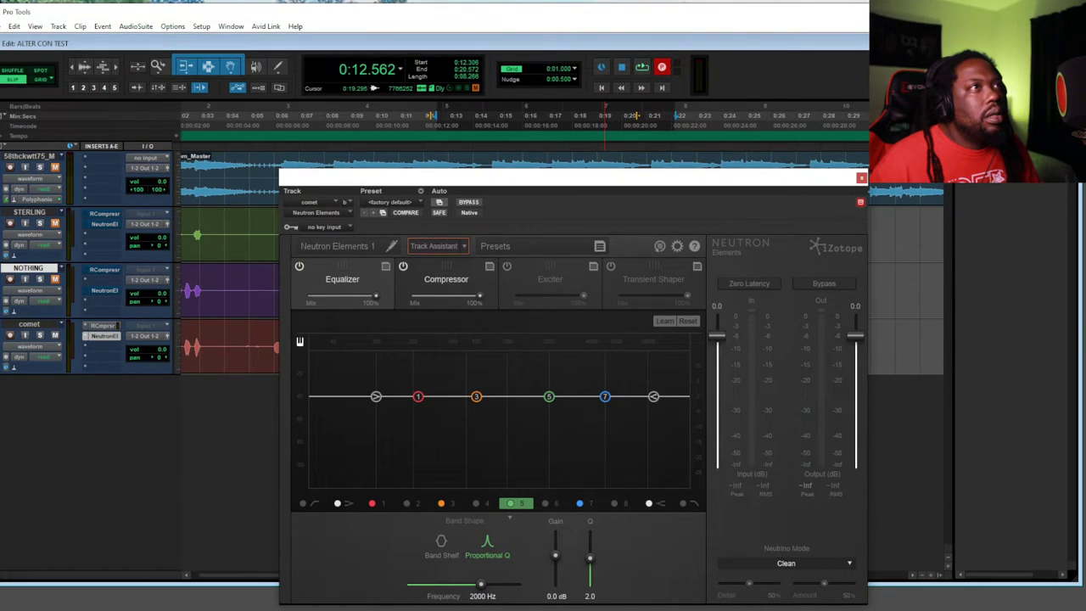
right_click(661, 68)
left_click(684, 83)
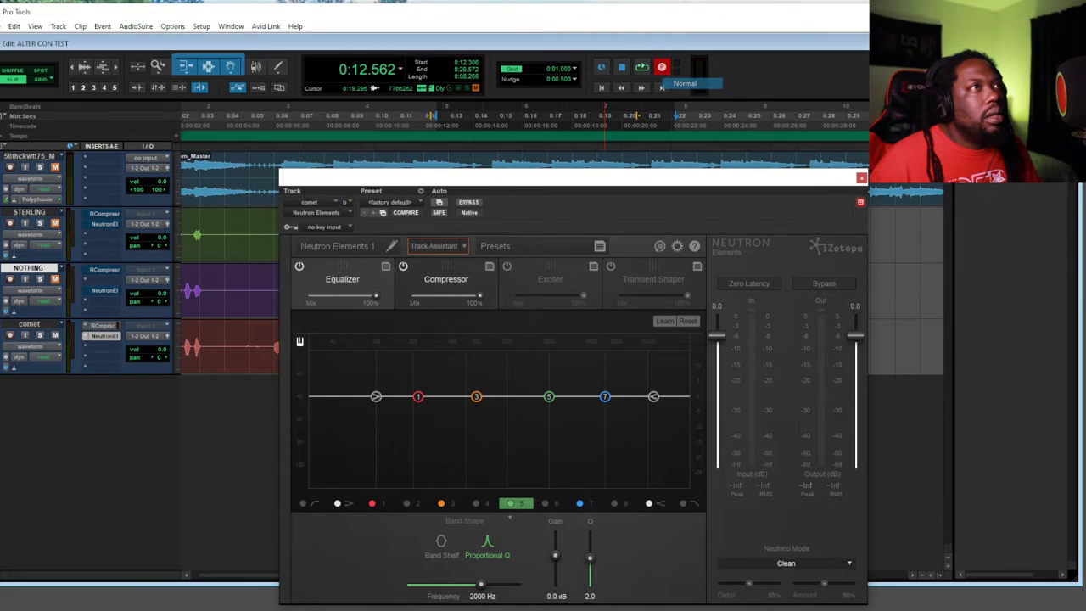
right_click(662, 67)
key("Escape")
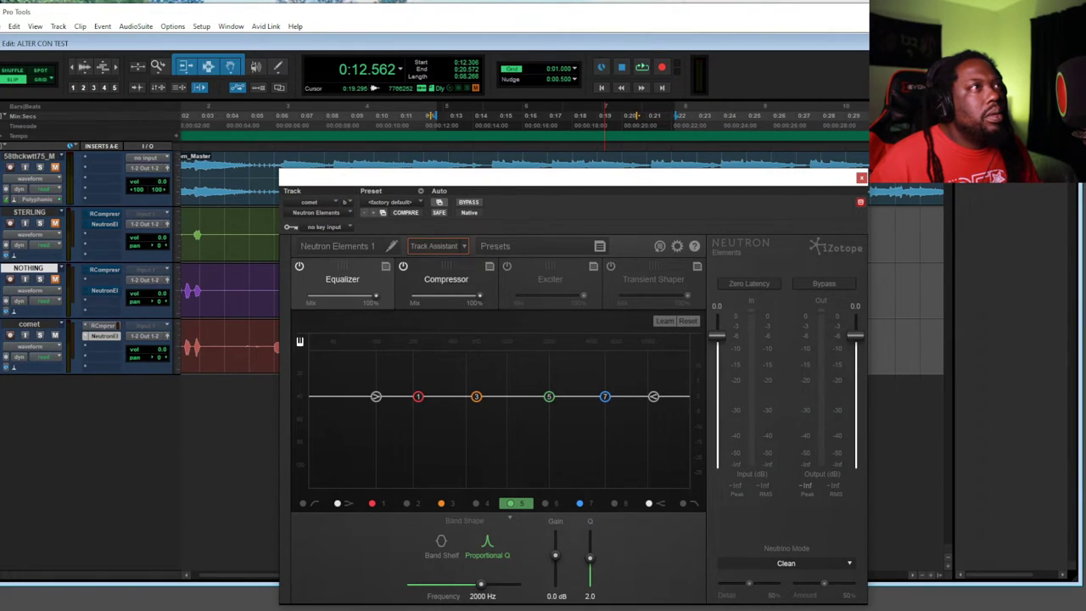
Play the comet phrase and shape its lows in Neutron Elements with a raised, steep high-pass filter and a slight band 1 cut
right_click(642, 68)
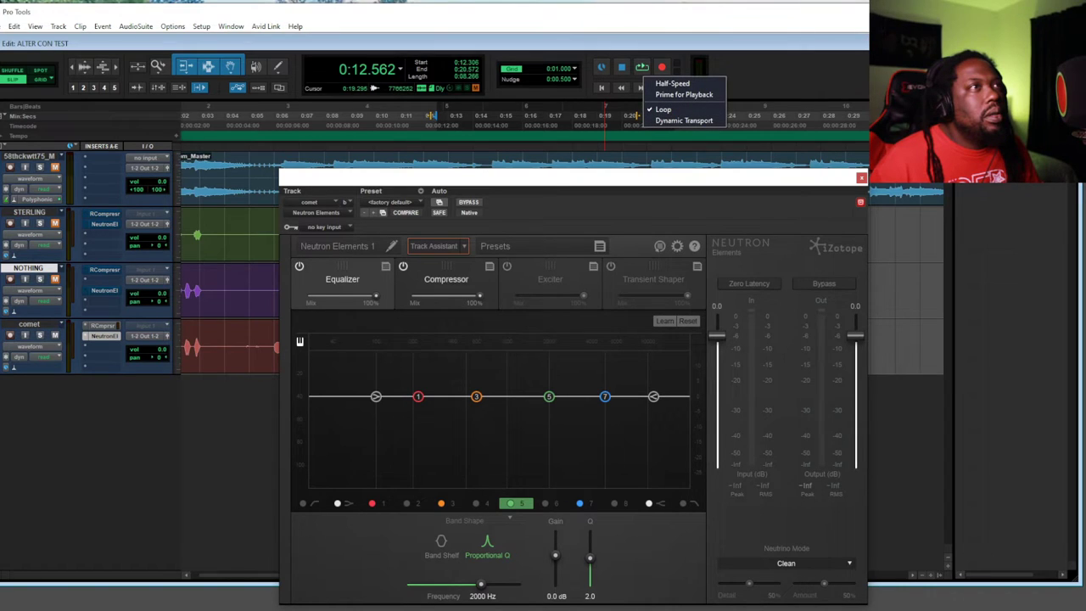
key("space")
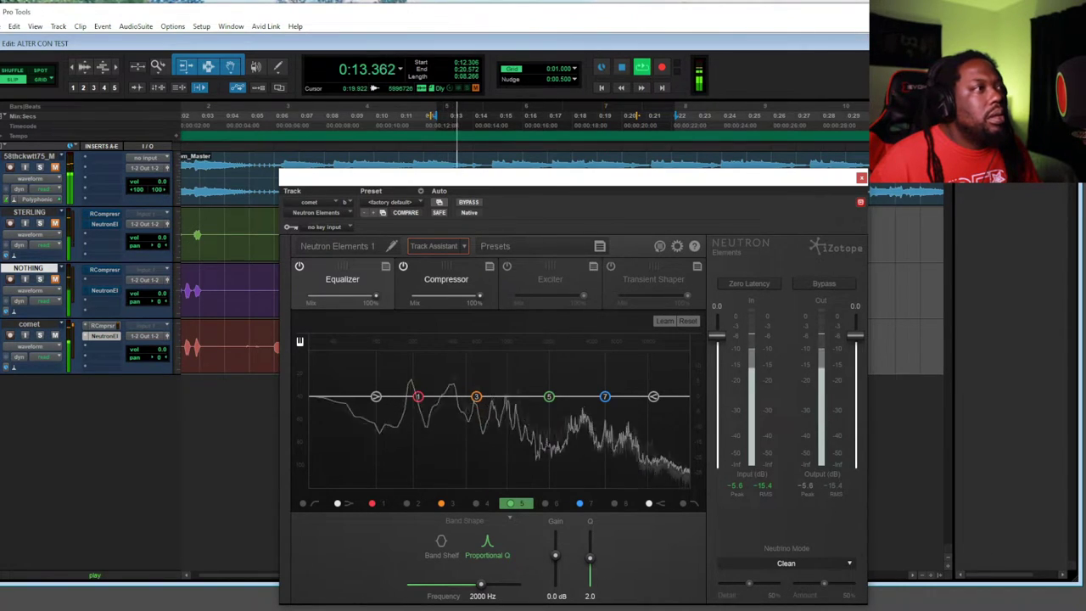
left_click(334, 396)
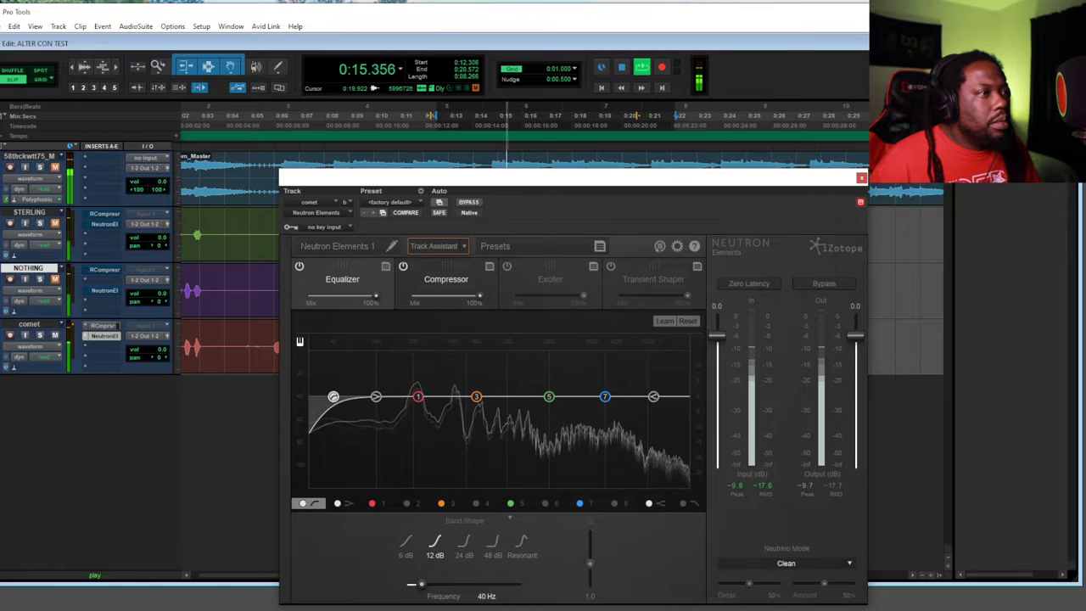
left_click_drag(333, 397, 429, 402)
Add equalizer band 6 on comet as a 2.7 dB cut at 3114 Hz with a Q of 6.2
left_click(575, 396)
mouse_move(574, 396)
left_mouse_down()
mouse_move(579, 351)
mouse_move(576, 403)
left_mouse_up()
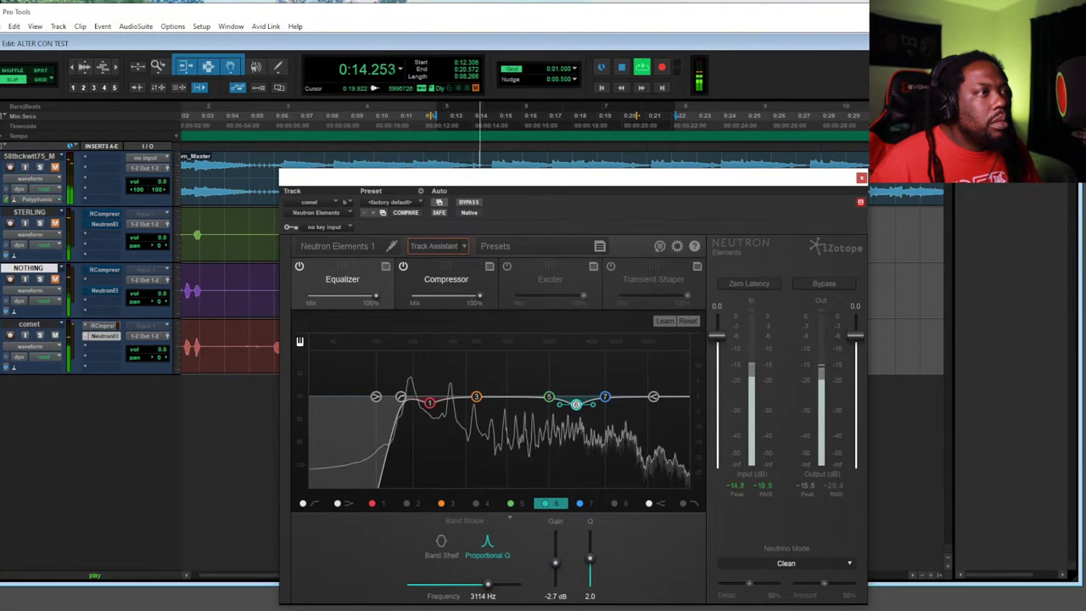
scroll(577, 406, "up", 5)
scroll(577, 405, "down", 2)
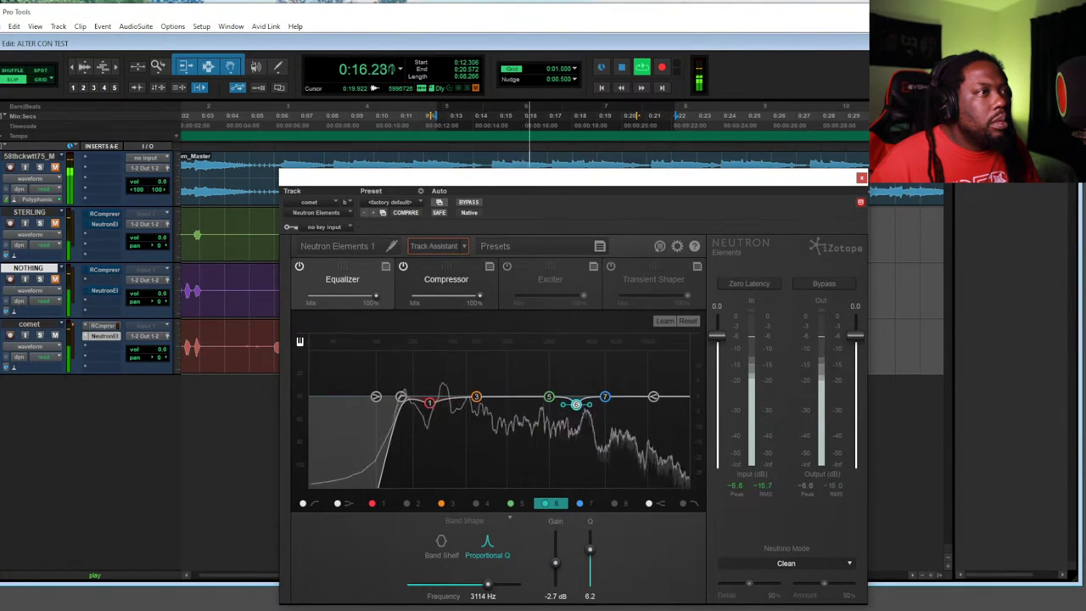
Cut comet's band 4 by 3.5 dB at 1160 Hz with a Q of 4.1, stop playback, and close the plug-in window
left_click_drag(576, 405, 516, 407)
scroll(516, 407, "up", 5)
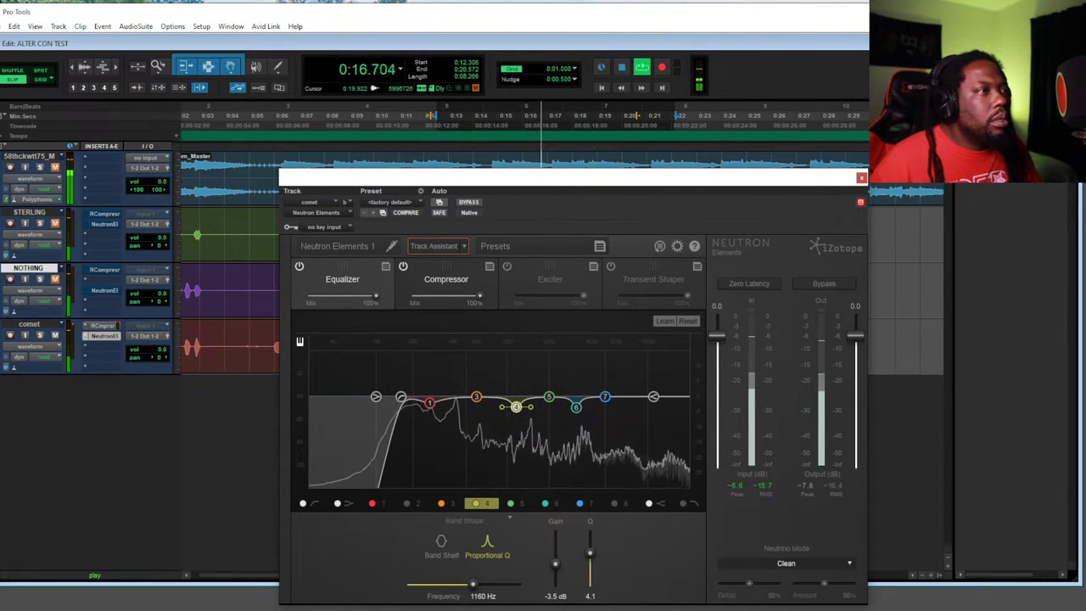
key("space")
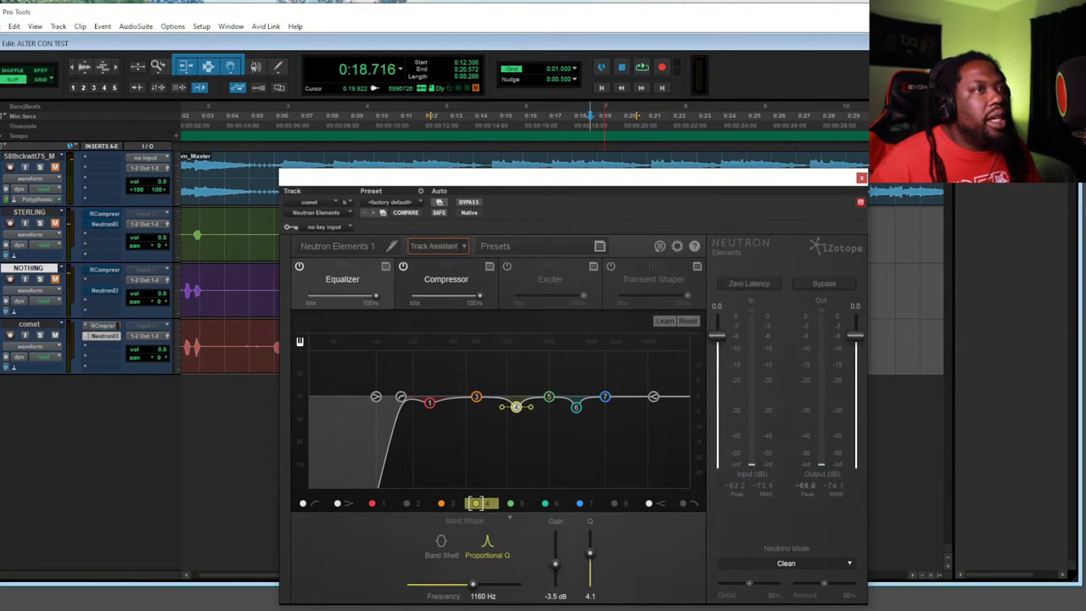
left_click(862, 177)
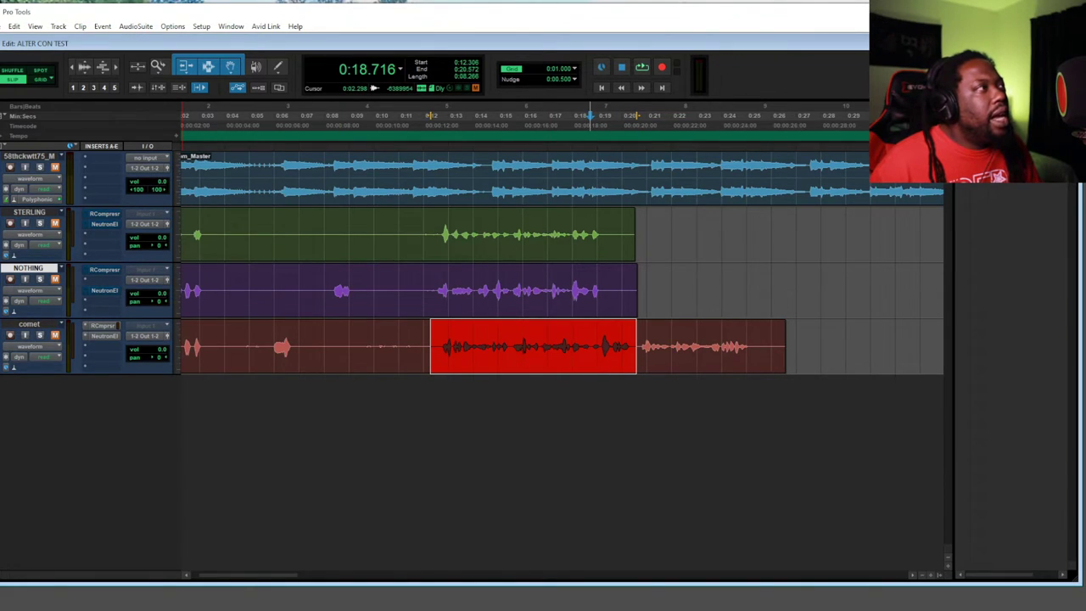
Select the STERLING phrase from 0:12.353 to 0:20.154 and take that track's RCompressor out of bypass
left_click_drag(431, 234, 626, 234)
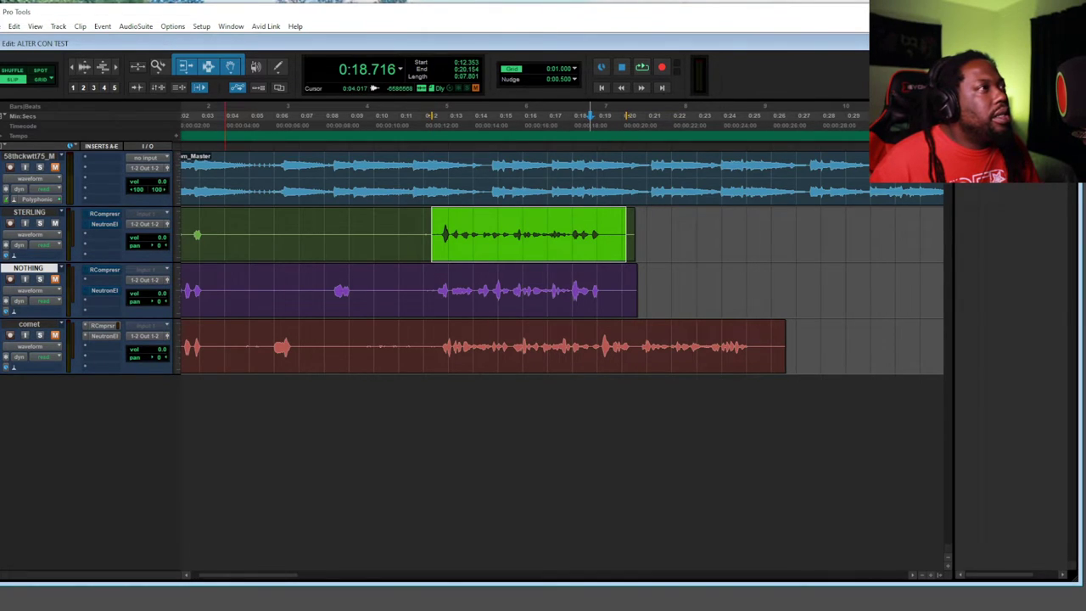
left_click(103, 213, "ctrl")
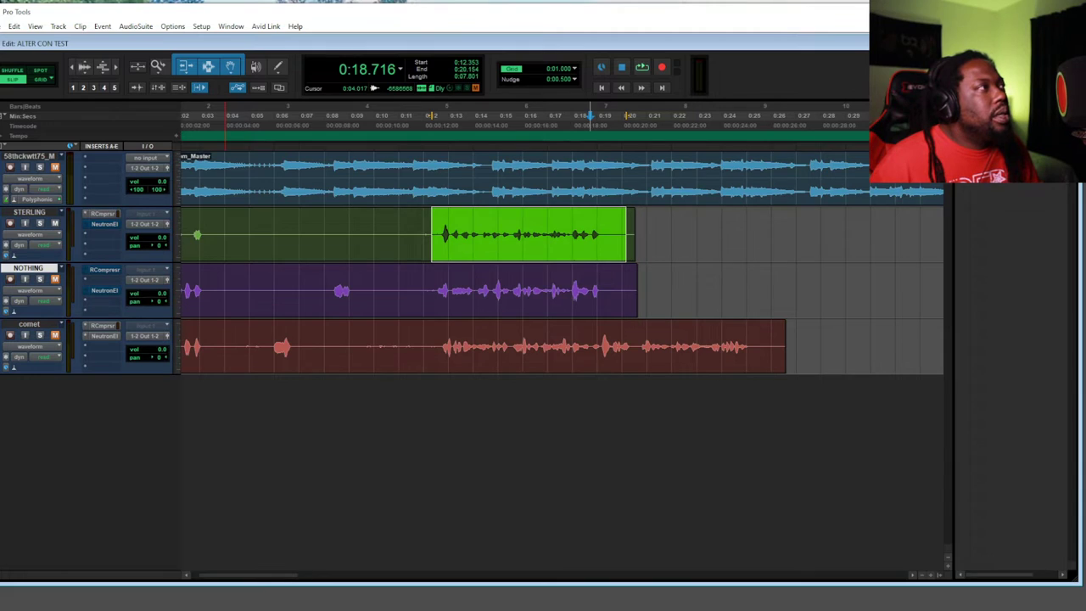
left_click(105, 213)
key("ctrl+w")
Reset STERLING's Neutron Elements equalizer, take the plug-in out of bypass, and place its window below the STERLING clip
left_click(105, 224)
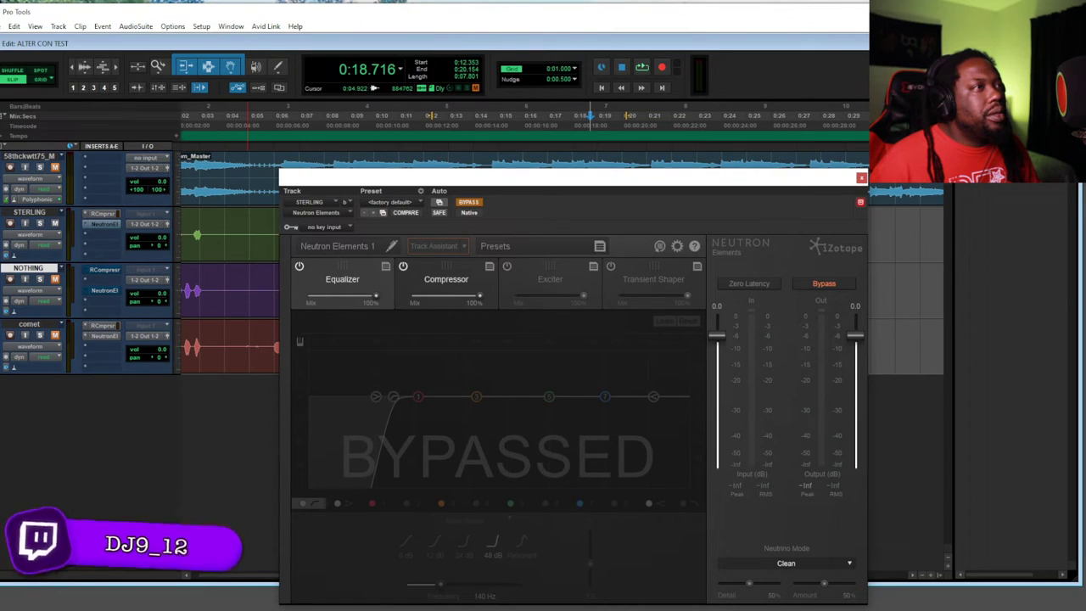
left_click(298, 266)
left_click(299, 267)
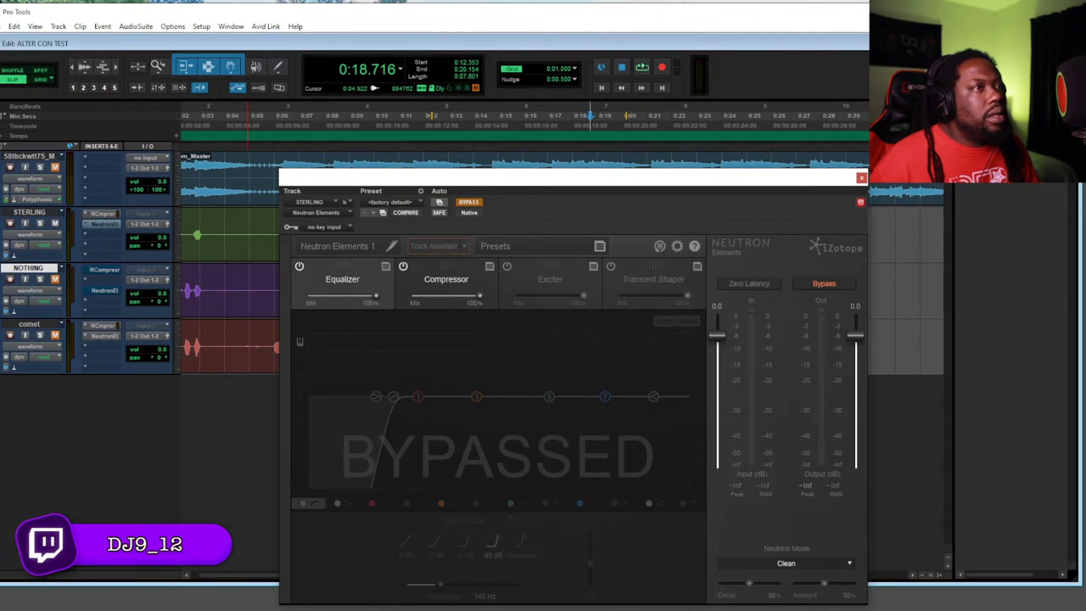
left_click(688, 321)
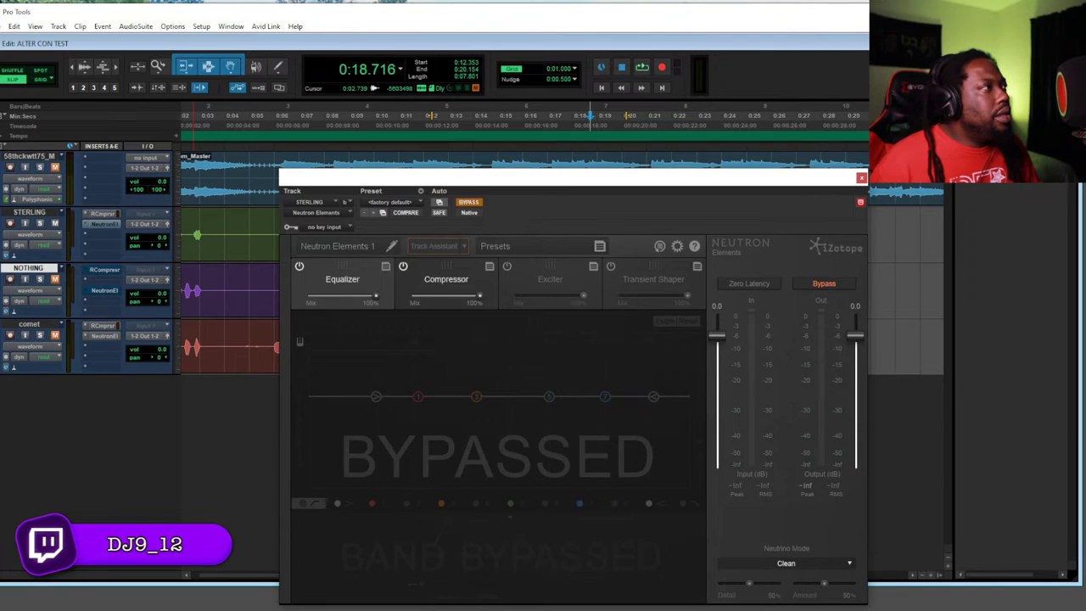
left_click_drag(465, 187, 498, 278)
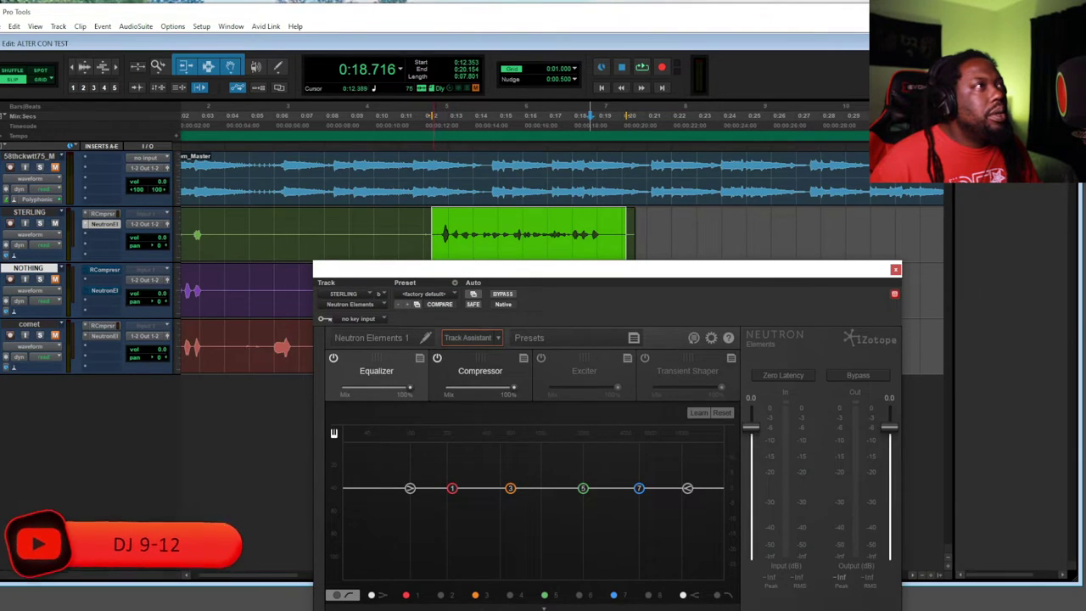
Play the STERLING phrase from about 0:12 to hear it with the compressor and a flat Neutron equalizer
left_click_drag(432, 116, 612, 115)
key("space")
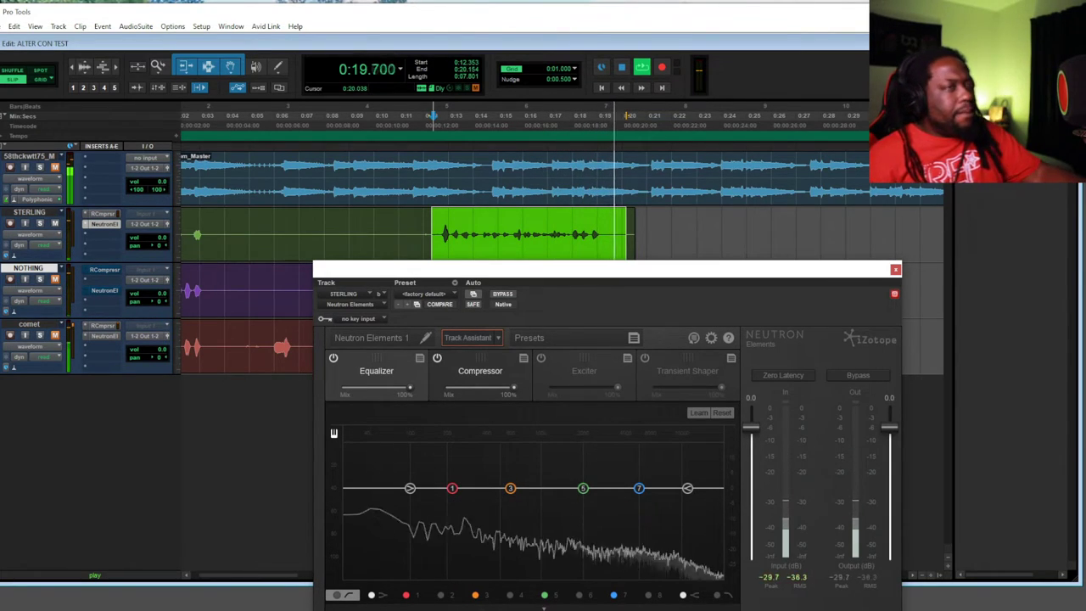
key("space")
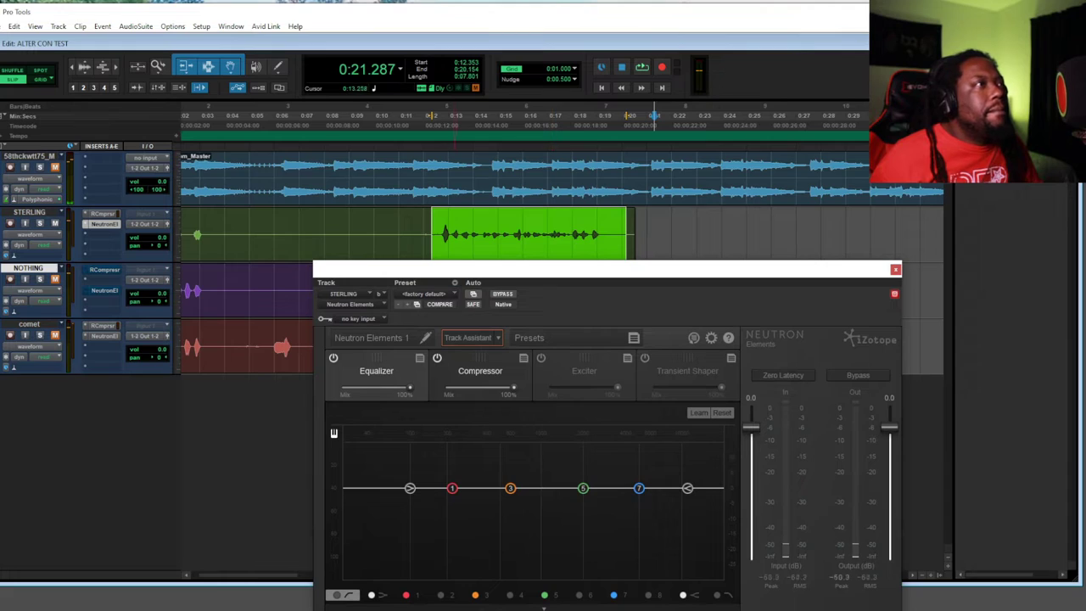
Mark the playback range from about 0:12 to 0:20, move the Neutron Elements window up into full view, and restart playback
key("n")
left_click_drag(428, 116, 622, 115)
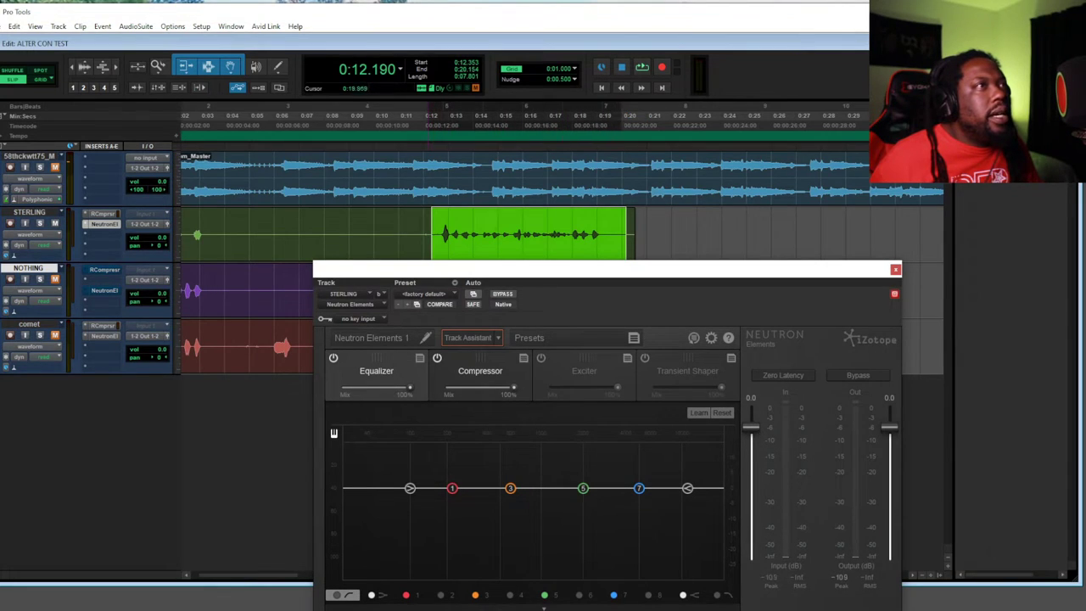
key("n")
left_click_drag(553, 269, 528, 163)
key("space")
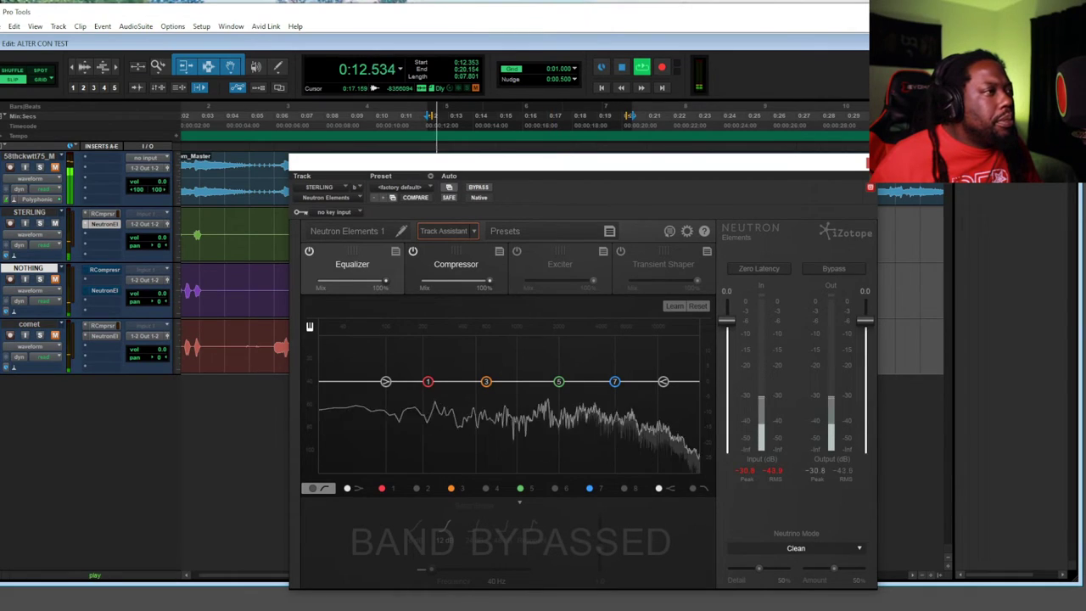
Enable STERLING's high-pass filter with a 48 dB slope, raise its cutoff, and boost band 1 by 15 dB at 224 Hz
left_click(312, 488)
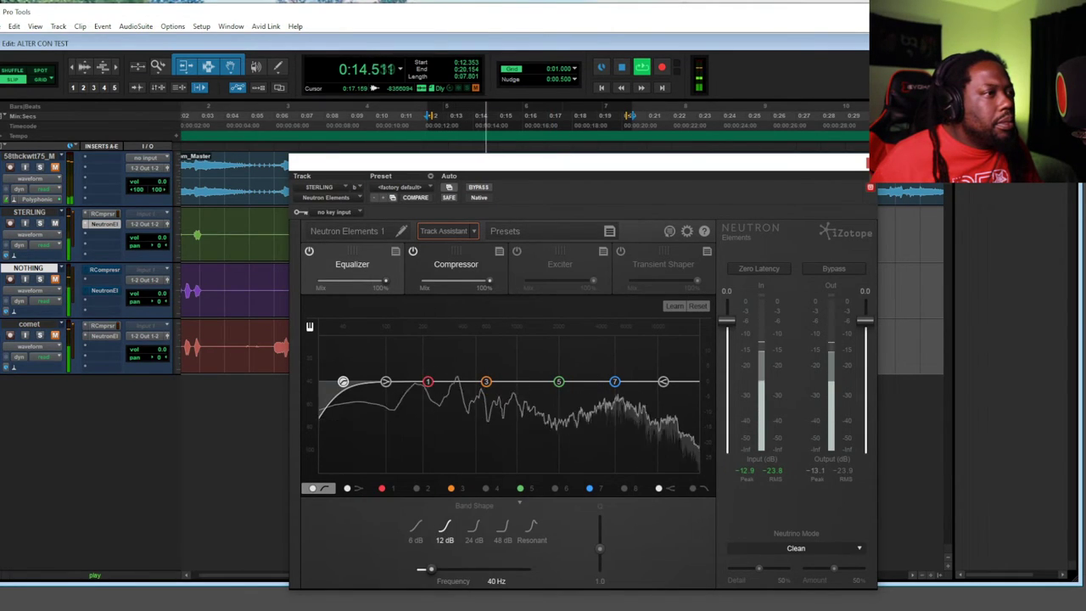
left_click(502, 531)
left_click_drag(342, 382, 428, 337)
key("space")
left_click_drag(428, 337, 430, 337)
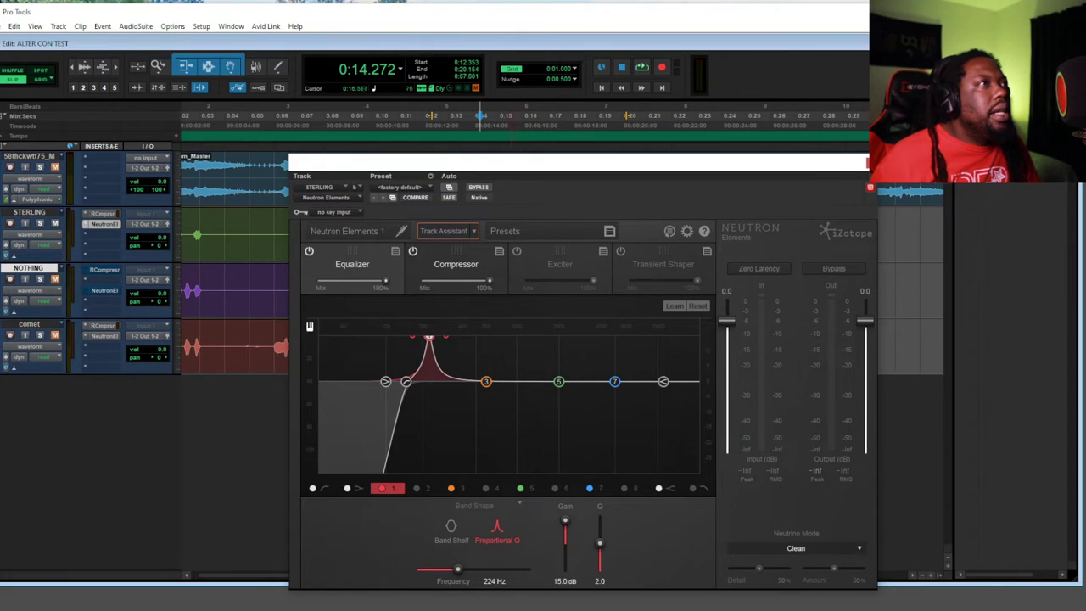
Play STERLING from about 0:13 and turn band 1 at 224 Hz into a 4.4 dB cut
left_click_drag(449, 115, 612, 116)
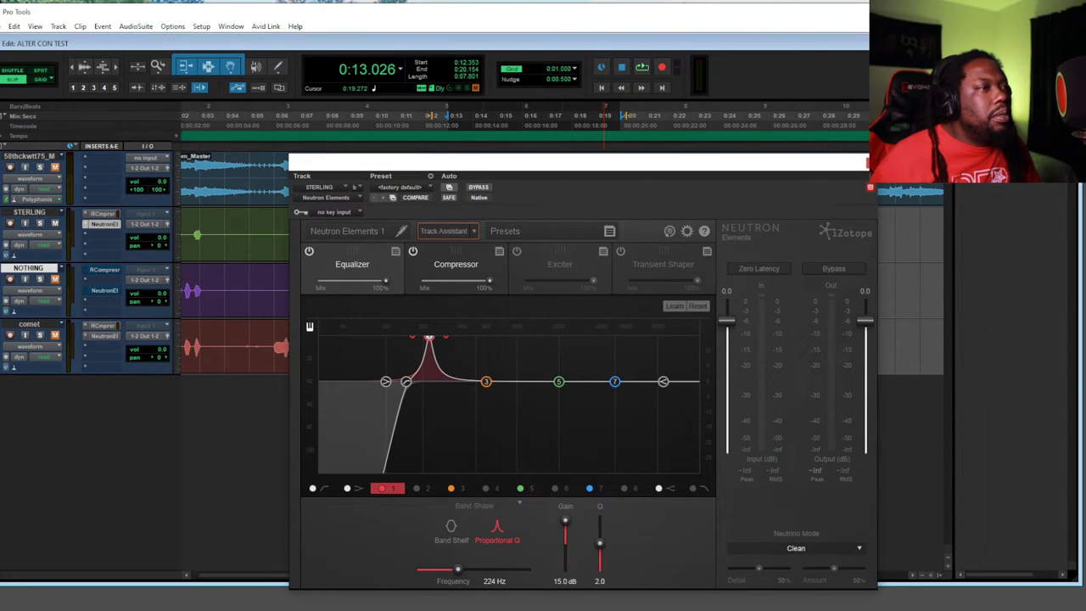
left_click_drag(430, 337, 429, 380)
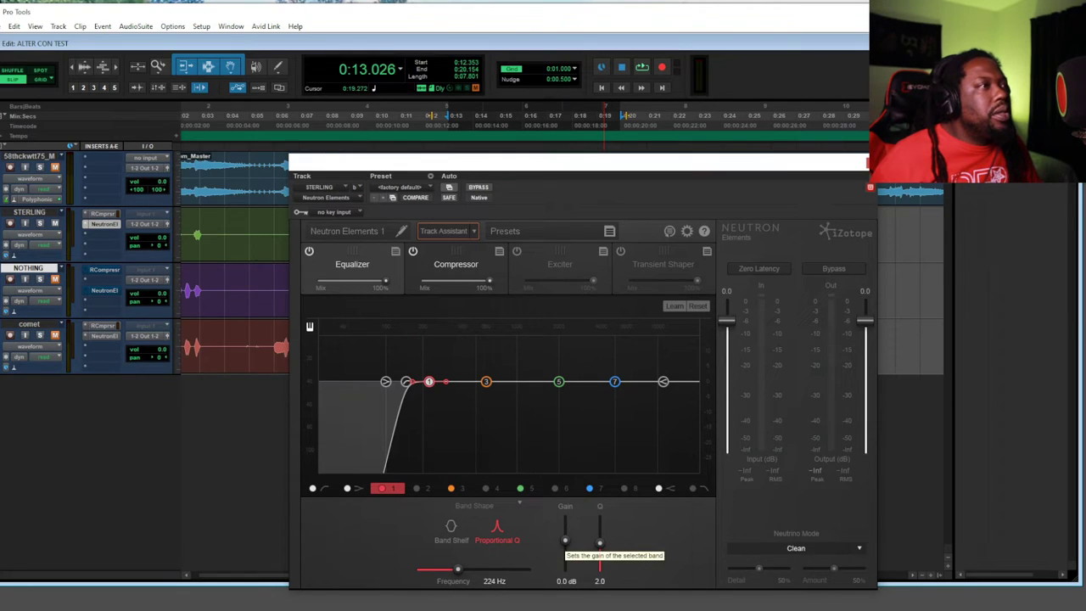
key("space")
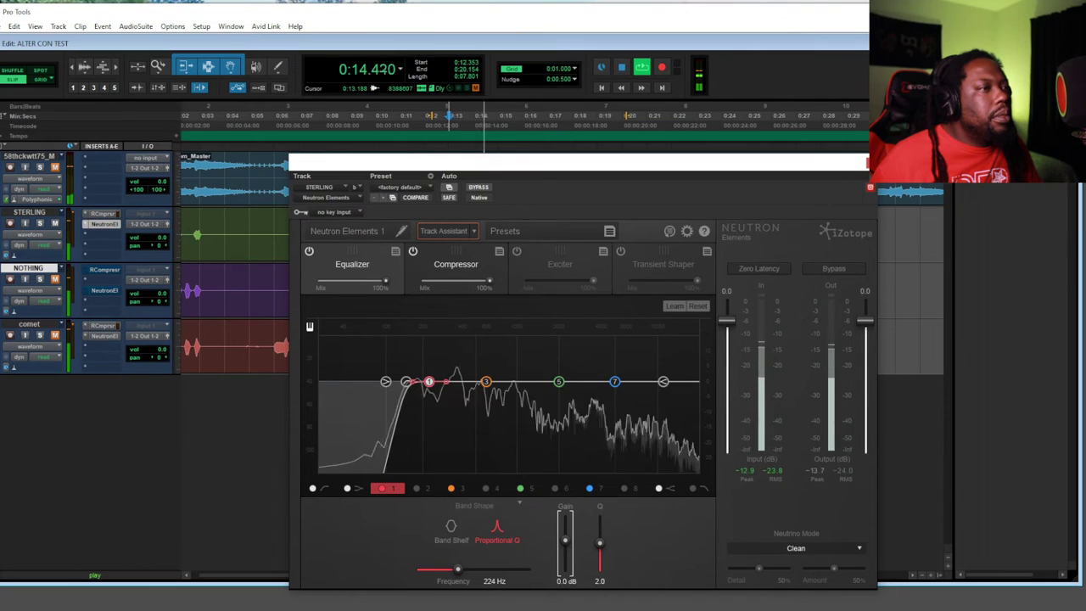
mouse_move(566, 540)
left_mouse_down()
mouse_move(565, 509)
mouse_move(565, 550)
left_mouse_up()
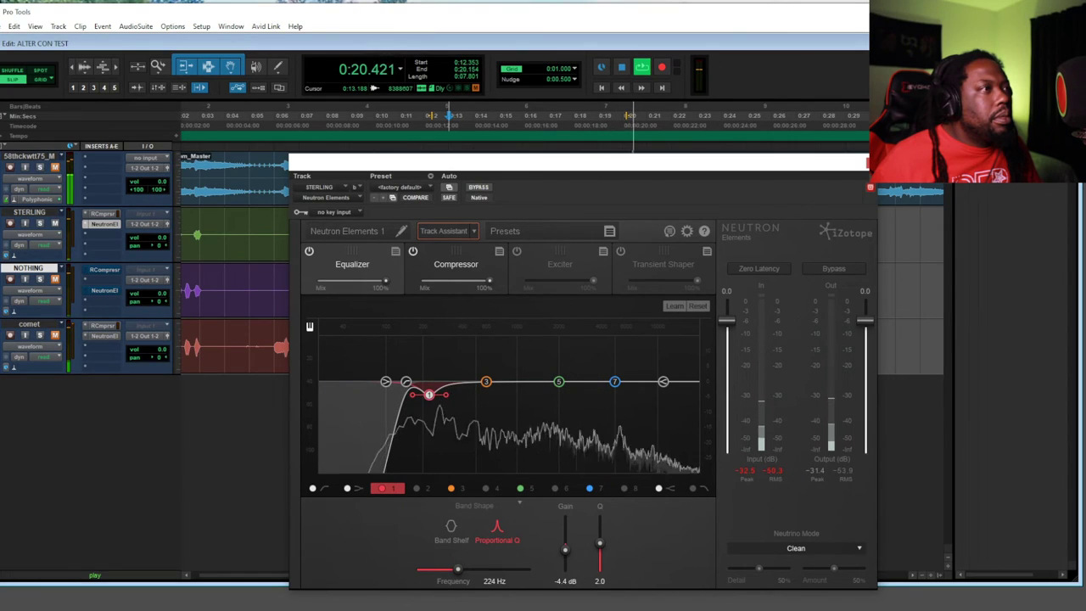
Sweep STERLING's band 3 with a 15 dB boost while looping from about 0:13, and set it to -3.5 dB at 392 Hz, Q 3.4
left_click_drag(486, 381, 477, 337)
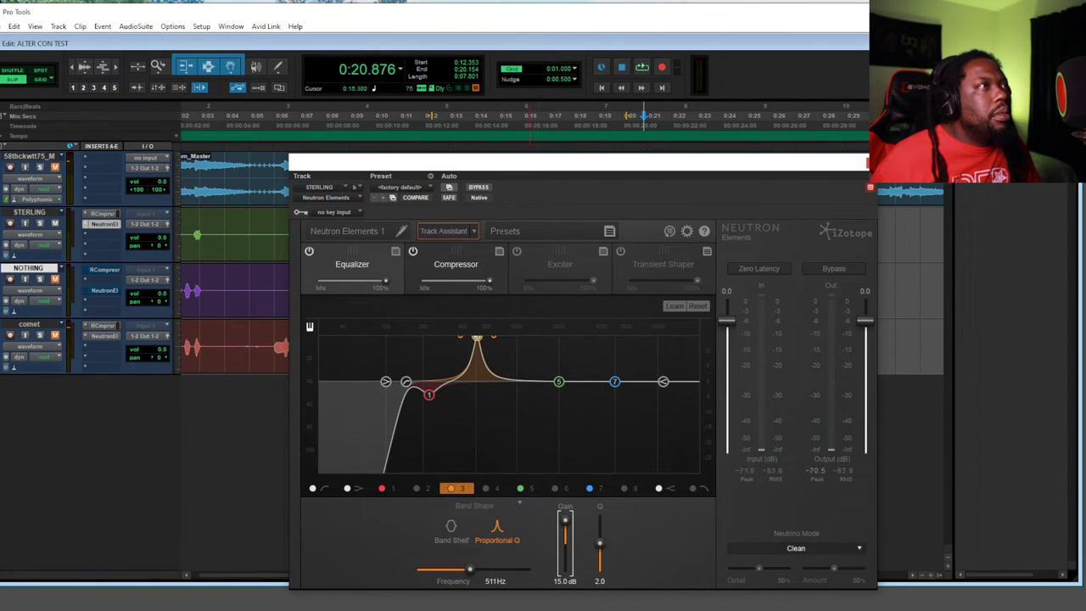
left_click_drag(449, 115, 578, 115)
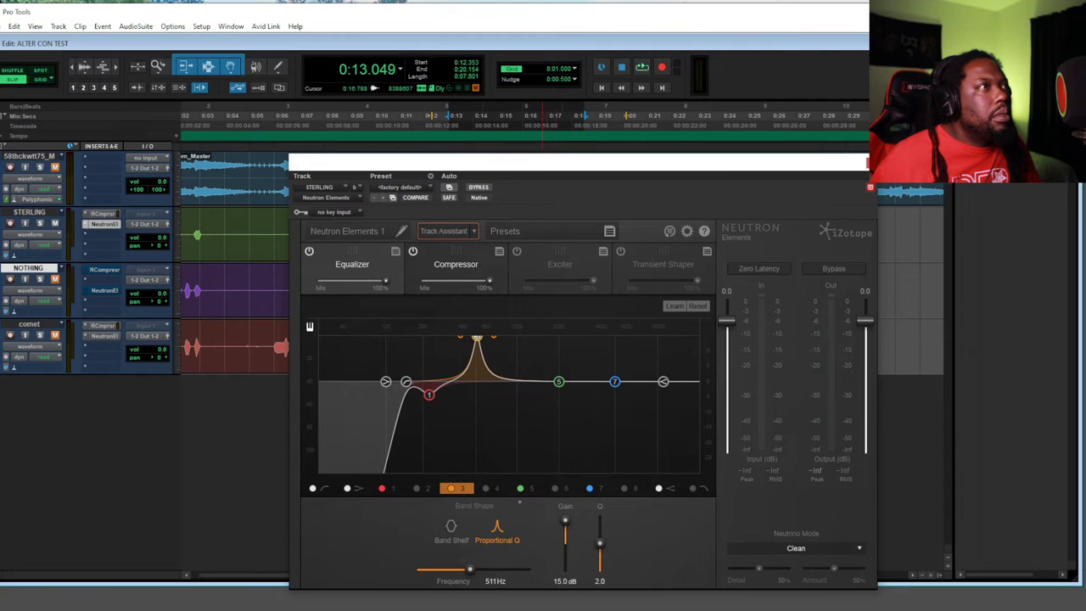
key("space")
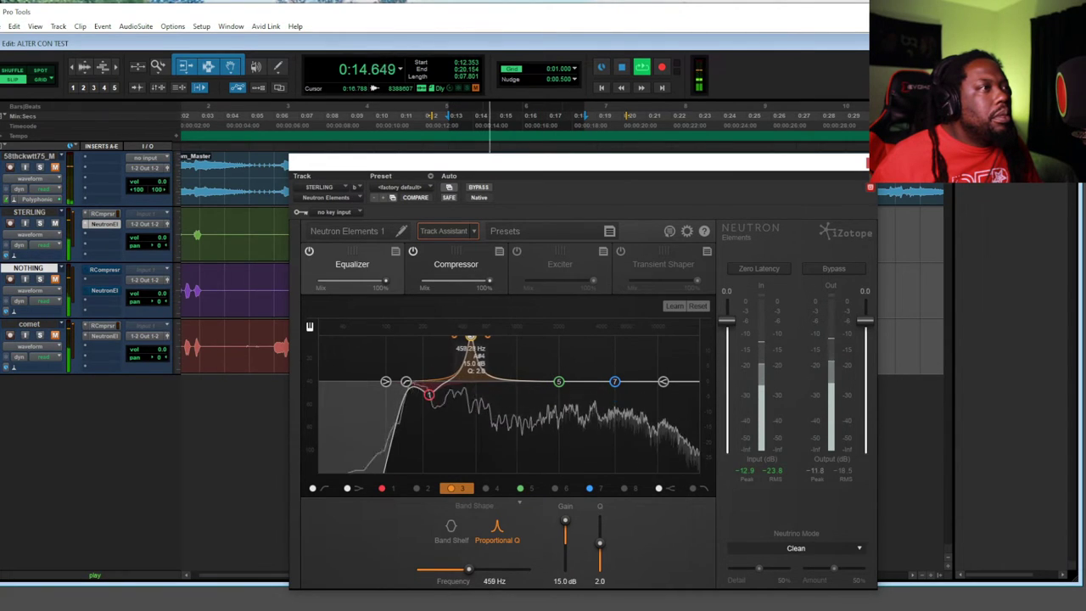
left_click_drag(477, 337, 463, 391)
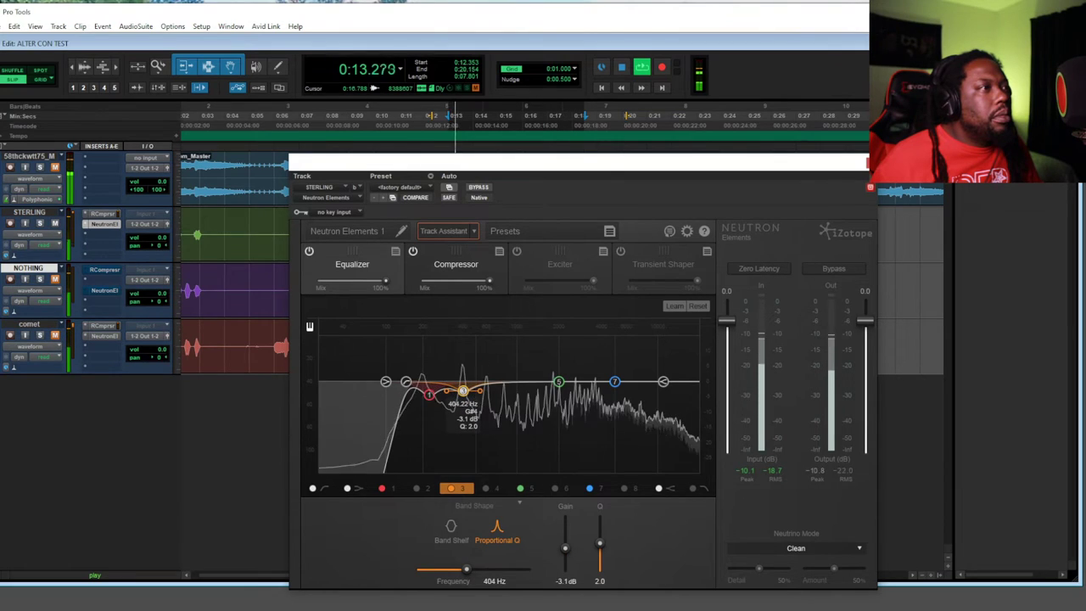
scroll(463, 390, "up", 3)
left_click_drag(462, 392, 459, 393)
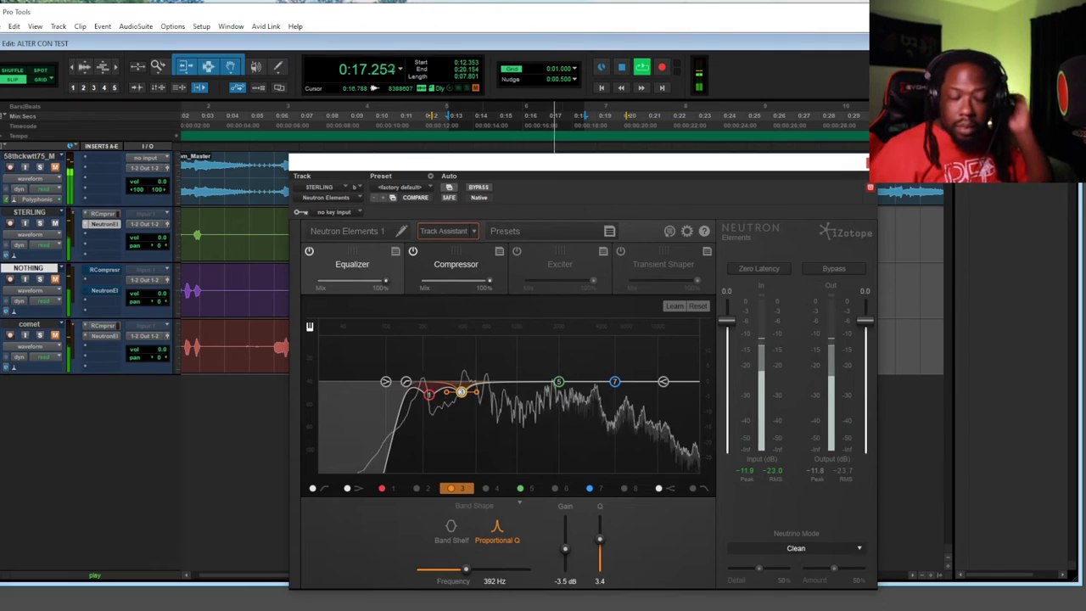
Cut STERLING's band 4 by 3.8 dB at 905 Hz and lower band 5 near 1650 Hz with a narrower Q
left_click(485, 488)
mouse_move(528, 382)
left_mouse_down()
mouse_move(506, 339)
mouse_move(518, 338)
mouse_move(510, 392)
left_mouse_up()
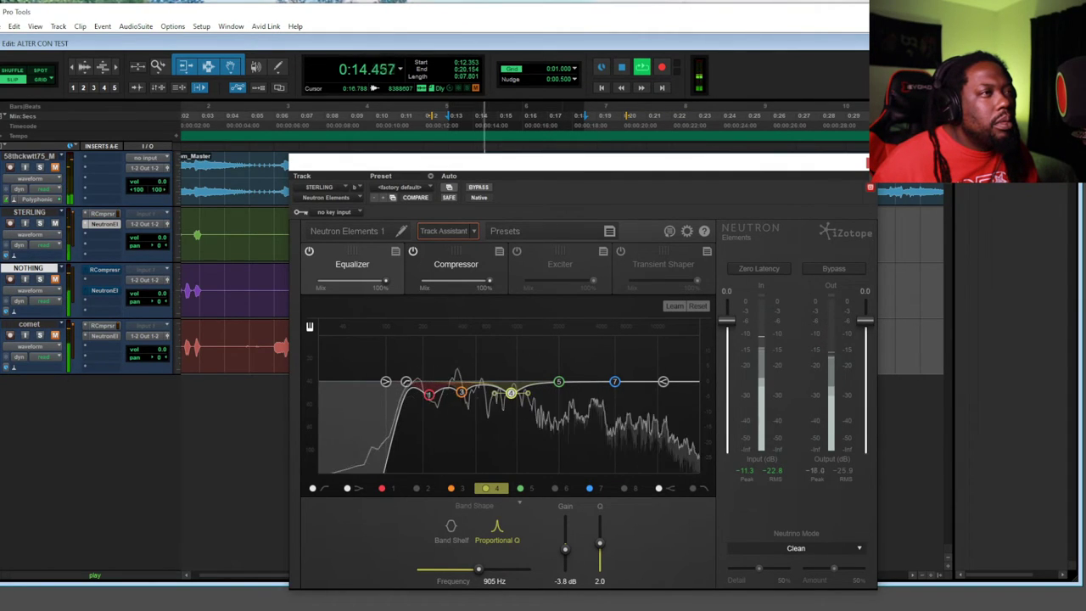
mouse_move(558, 381)
left_mouse_down()
mouse_move(550, 338)
mouse_move(548, 387)
left_mouse_up()
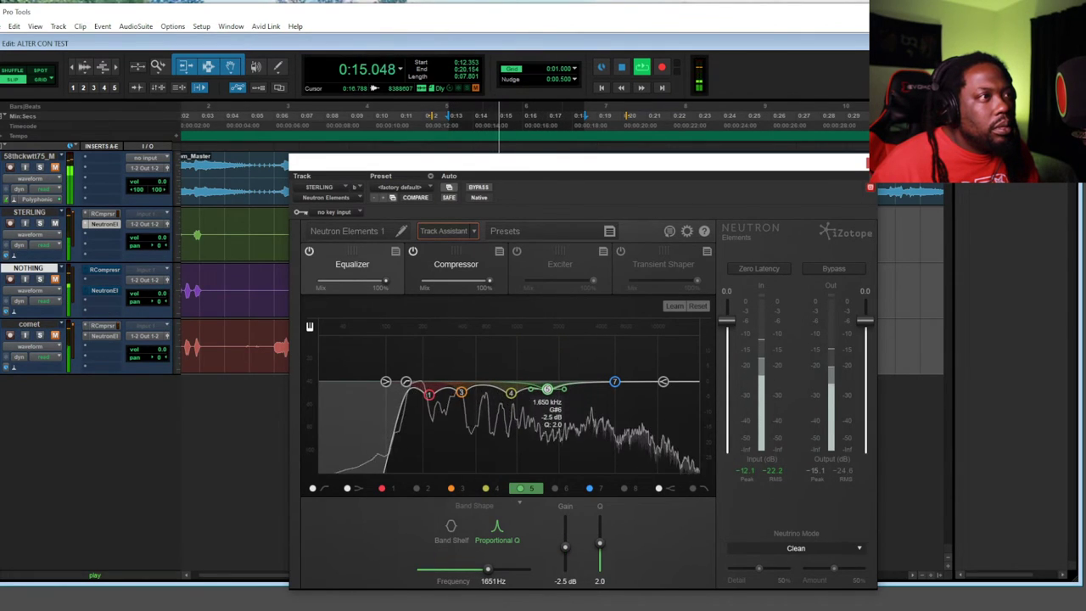
scroll(548, 387, "up", 2)
left_click_drag(548, 387, 548, 393)
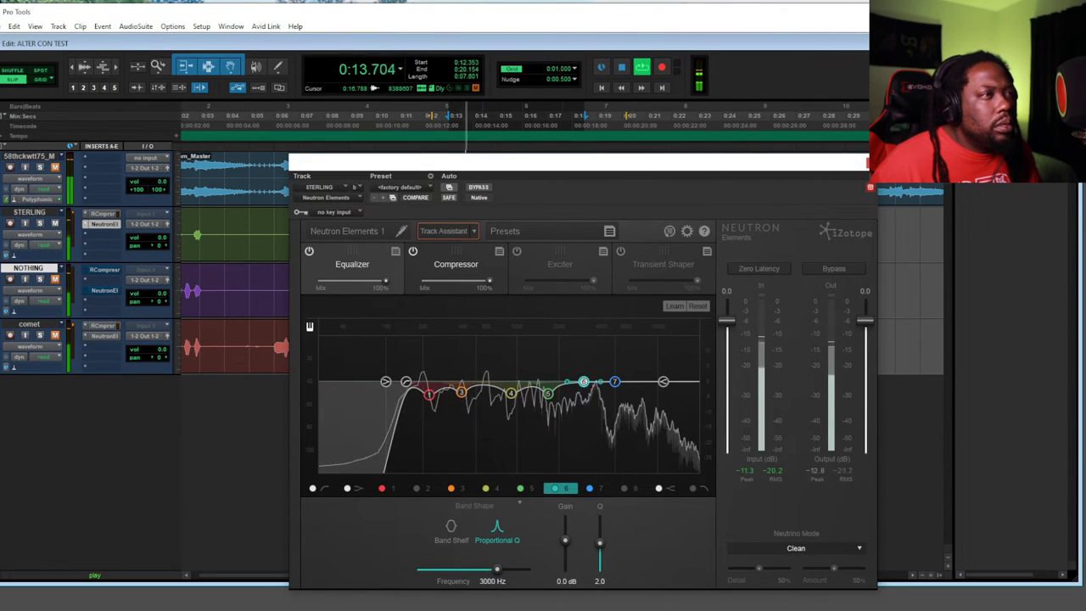
Set STERLING's band 6 to -3.8 dB at 3056 Hz with a Q of 7.7, stop playback, and close the plug-in window
mouse_move(583, 381)
left_mouse_down()
mouse_move(580, 332)
mouse_move(583, 397)
left_mouse_up()
scroll(583, 397, "up", 5)
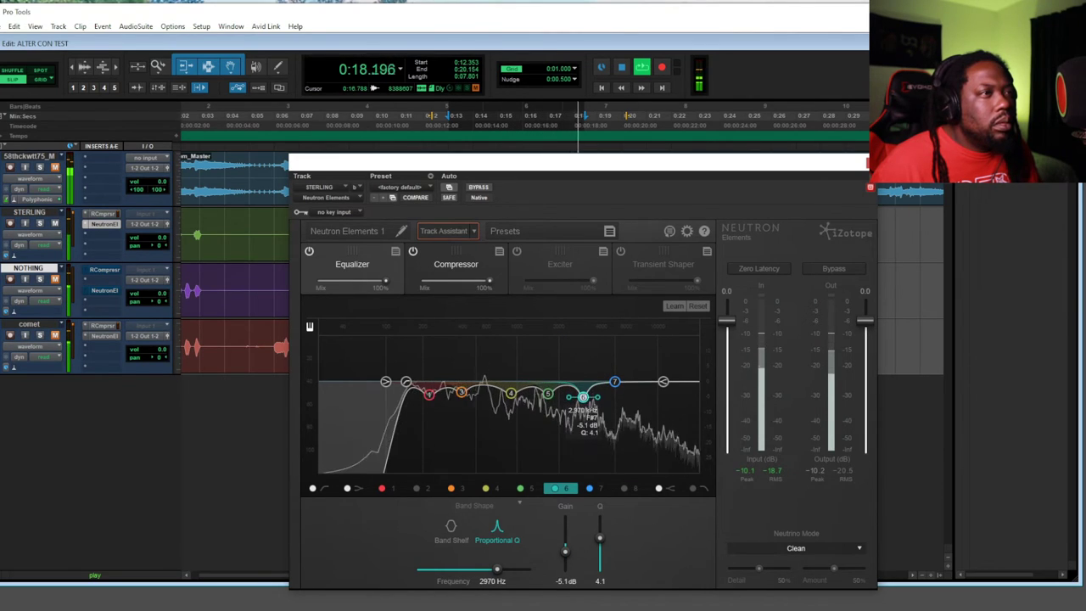
left_click_drag(583, 397, 585, 393)
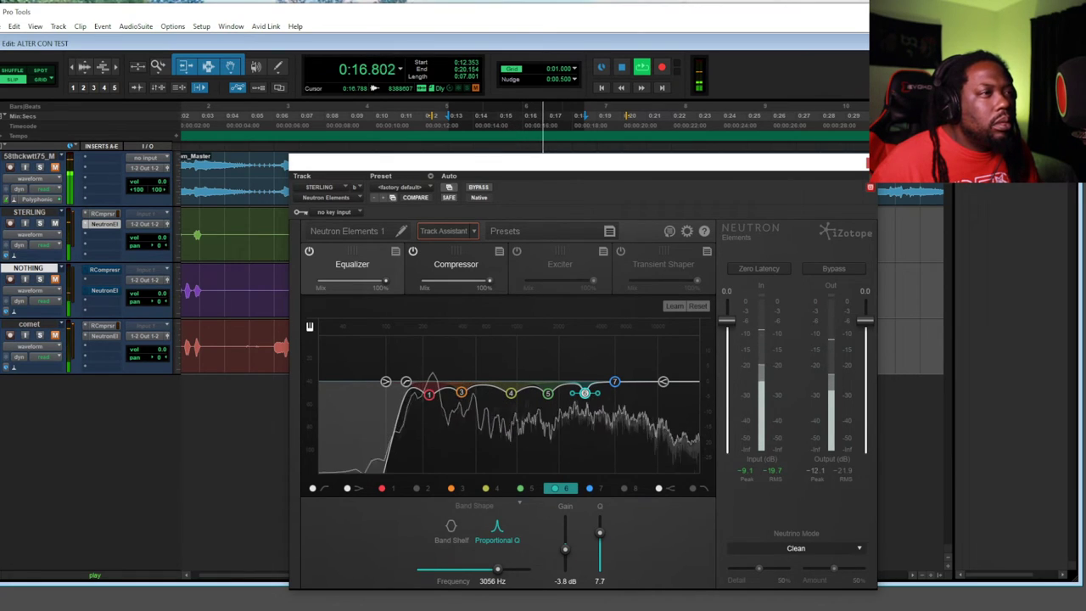
key("space")
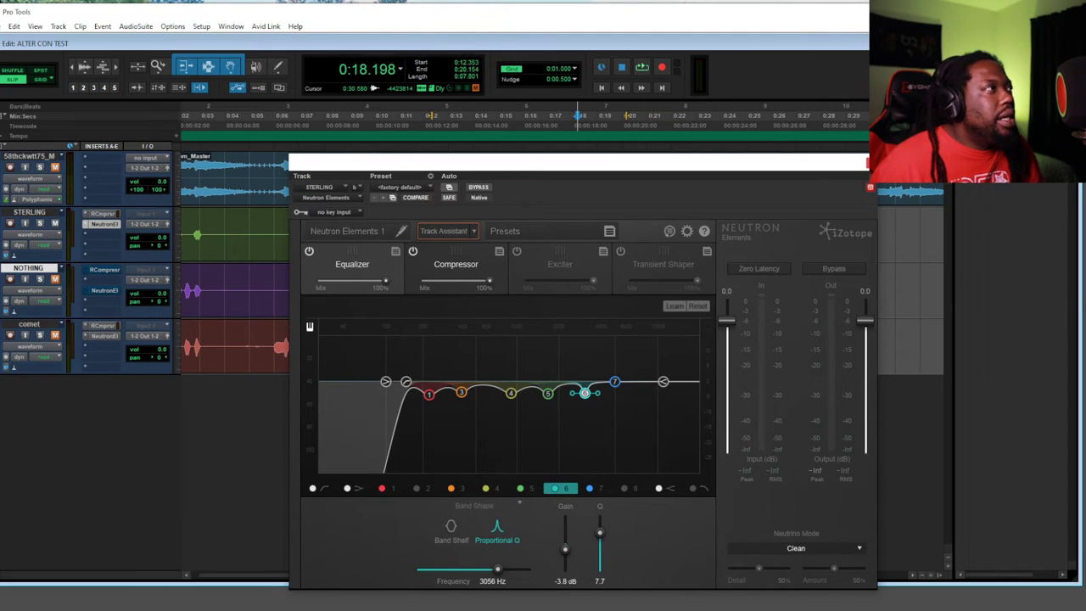
left_click(868, 162)
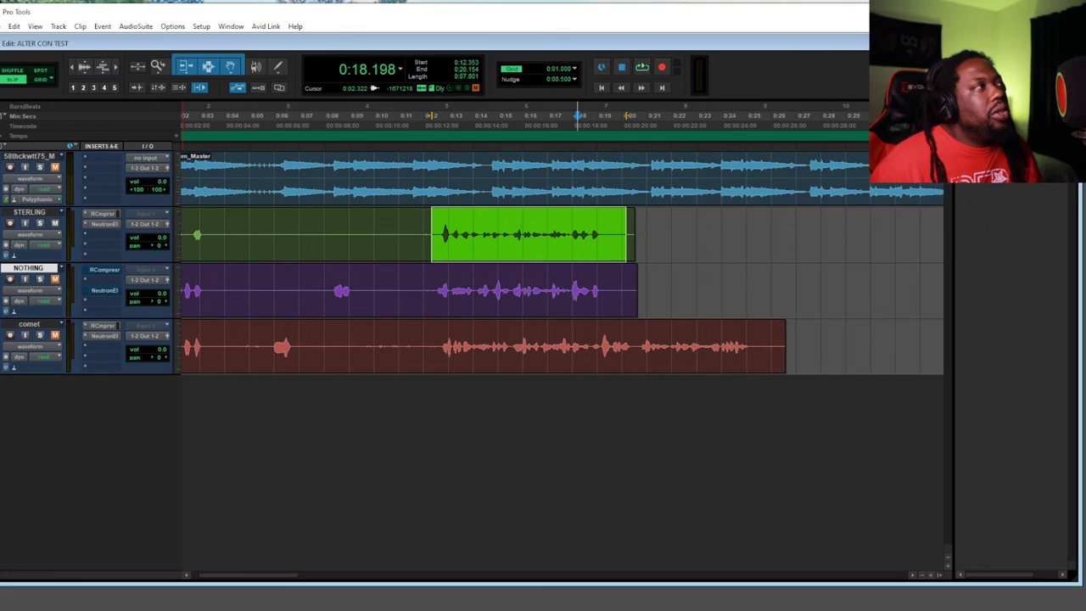
Play the phrase from about 0:12 to 0:20 and compare the equalized STERLING and comet tracks using comet's mute
left_click(432, 119)
left_click_drag(431, 118, 617, 119)
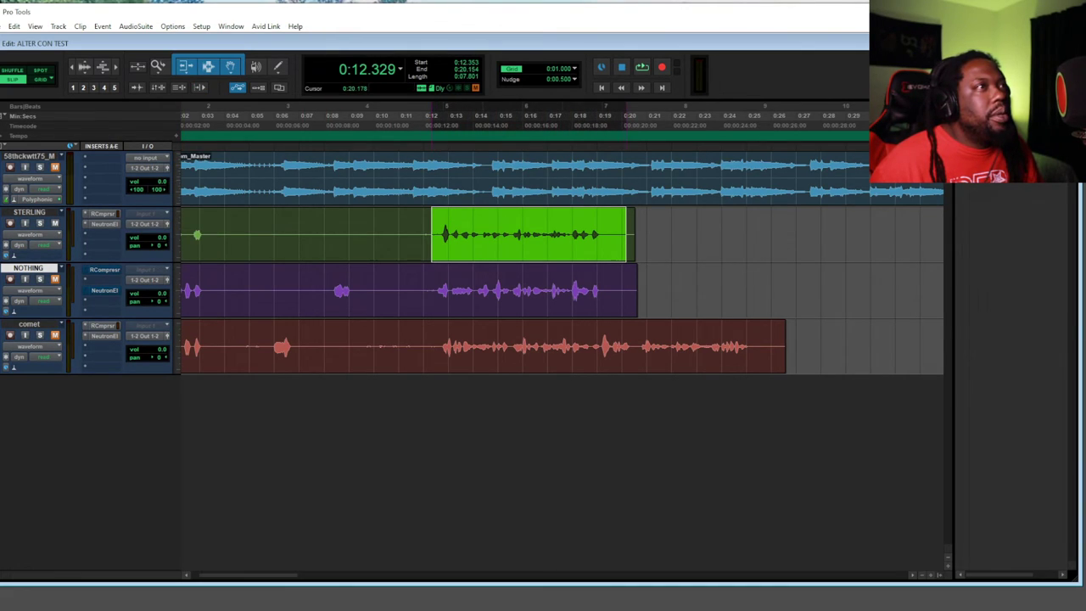
key("space")
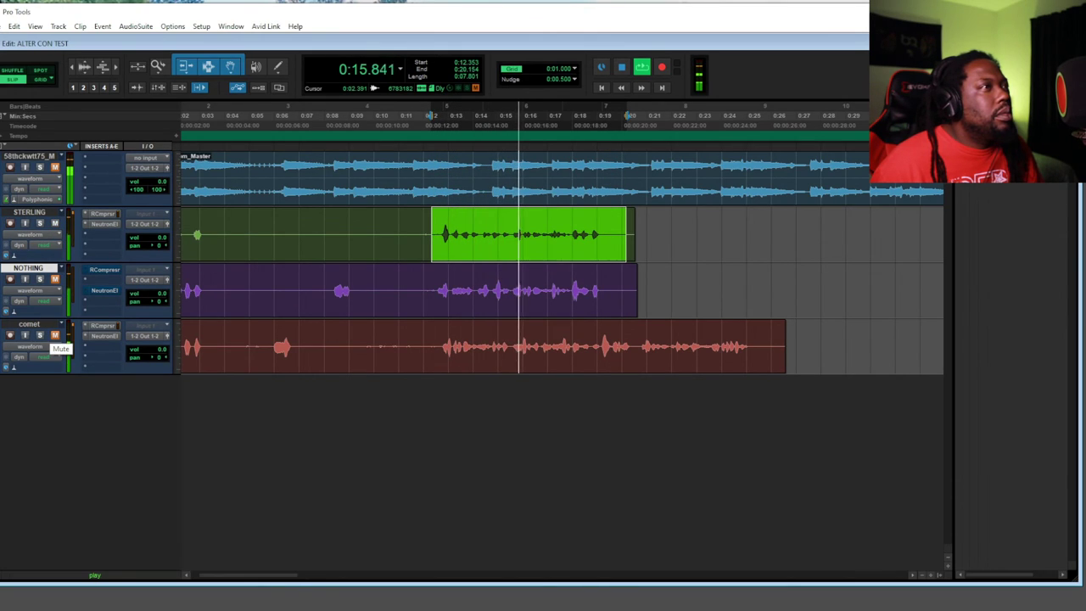
key("space")
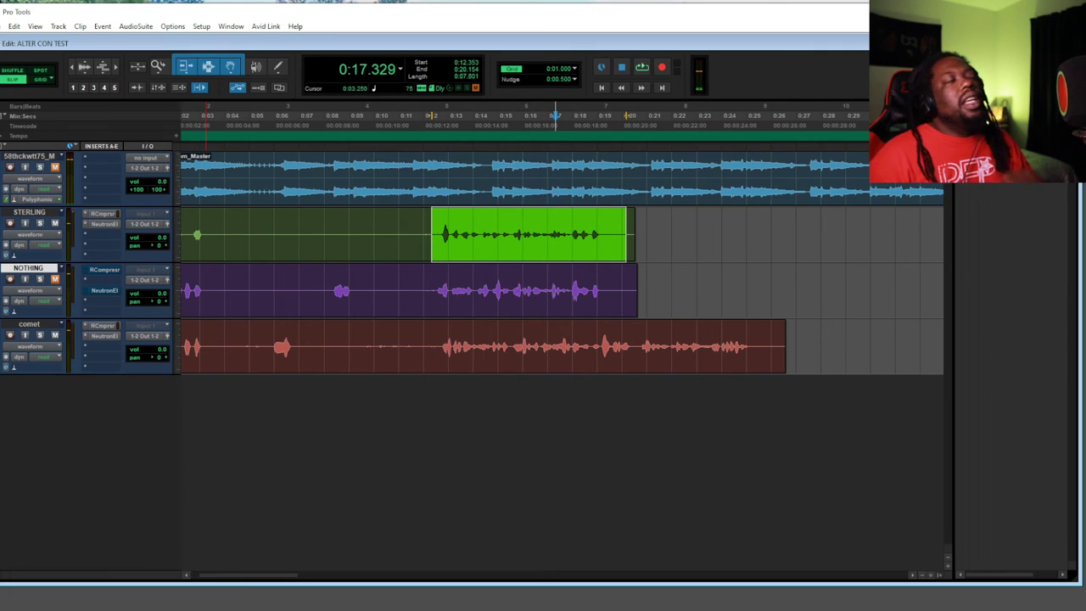